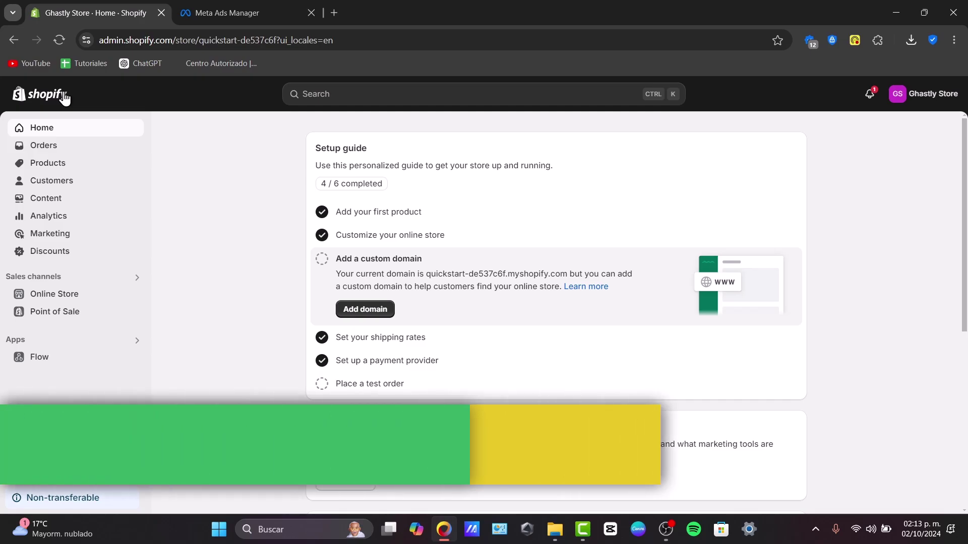
left_click(869, 96)
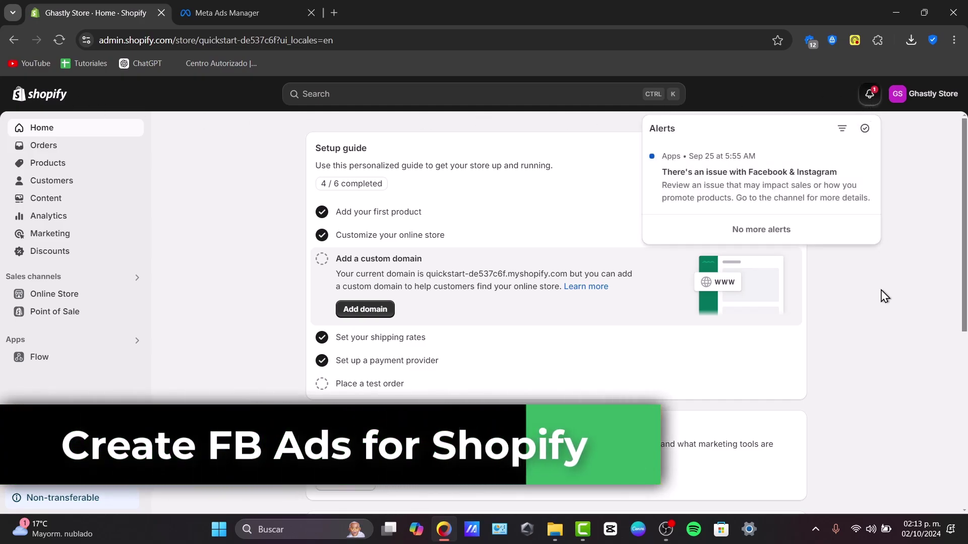
left_click(882, 324)
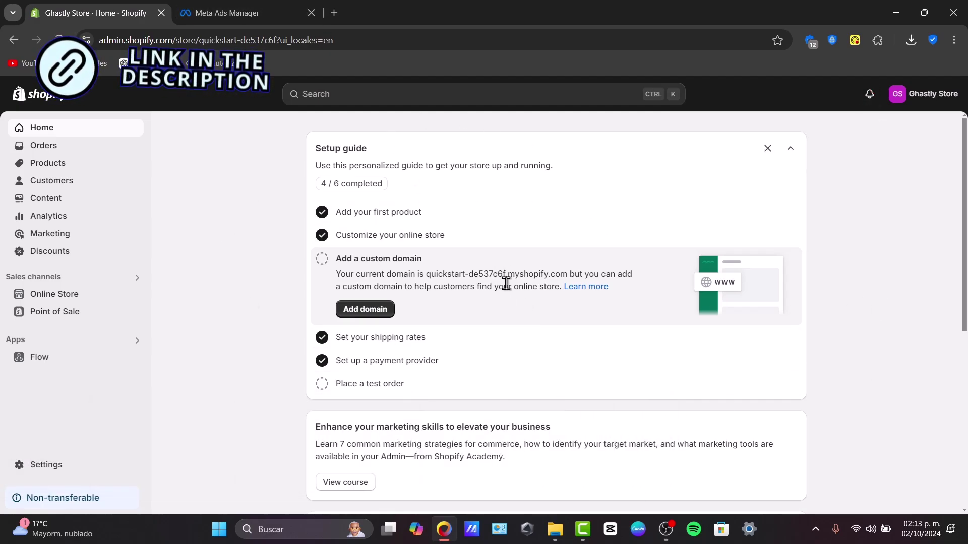
- Switch to the Meta Ads Manager page and enter Ads Manager to show the account overview
left_click(260, 10)
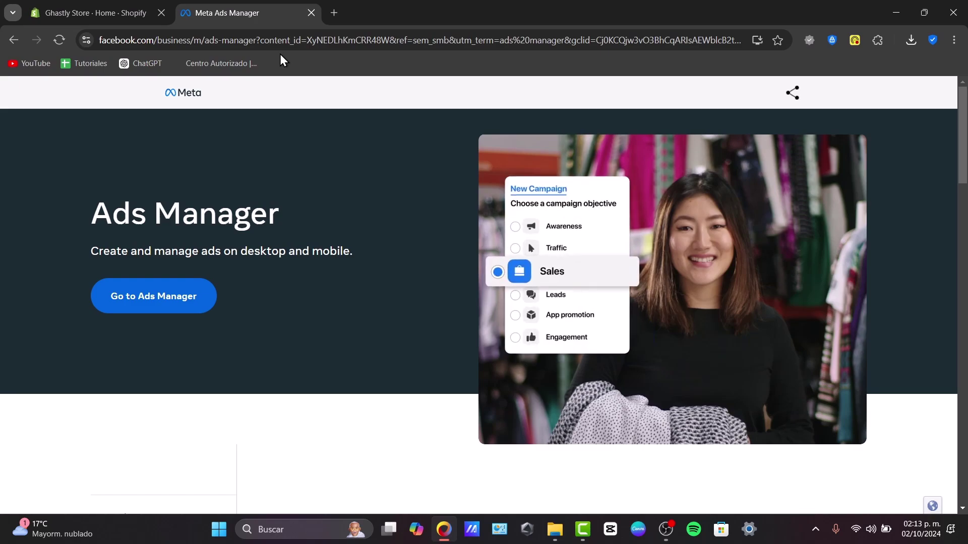
left_click(148, 294)
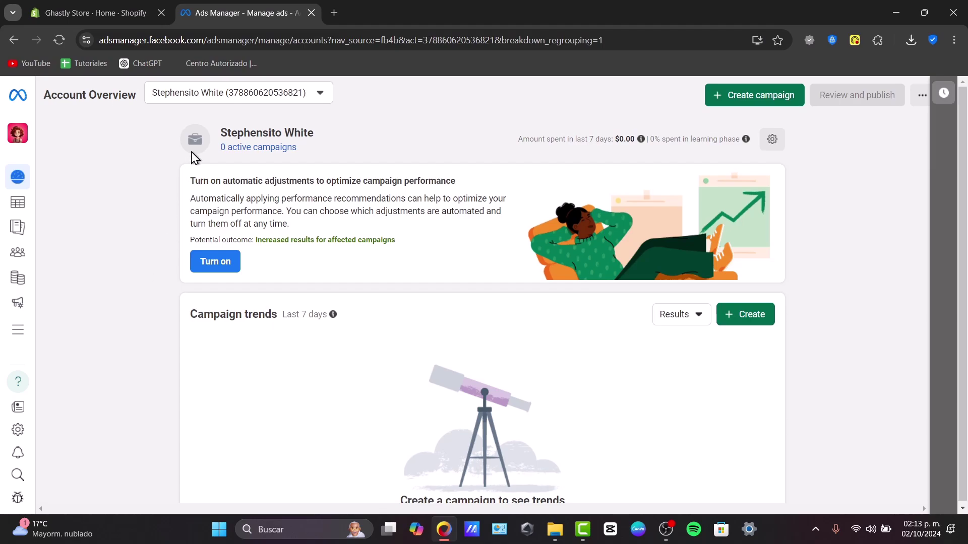
left_click(105, 5)
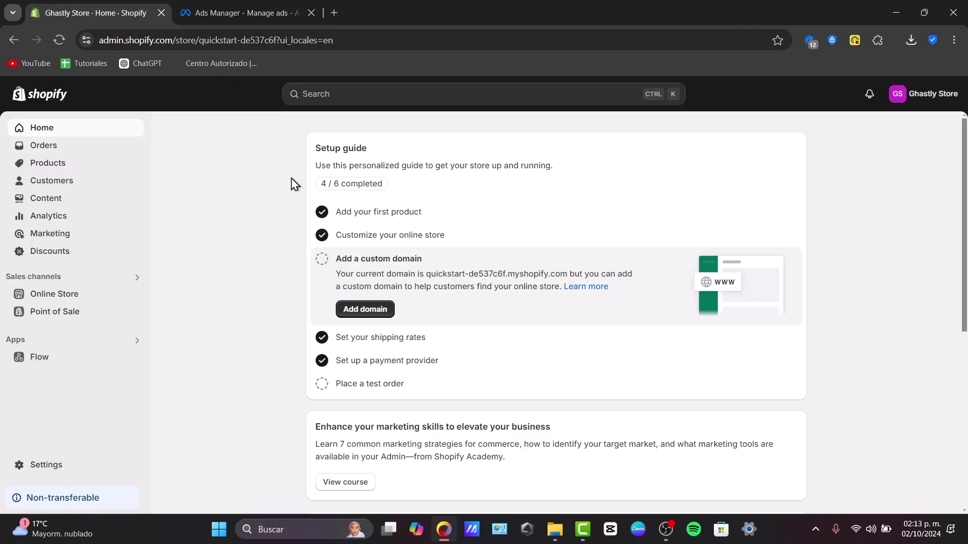
left_click(182, 6)
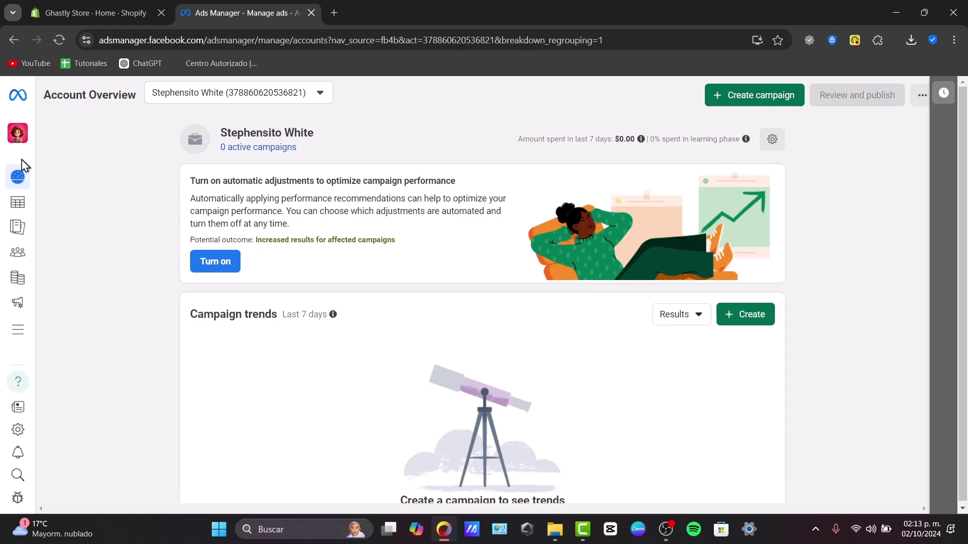
- Open the business portfolio creation form to review its name and contact fields, and close it without creating a portfolio
left_click(17, 133)
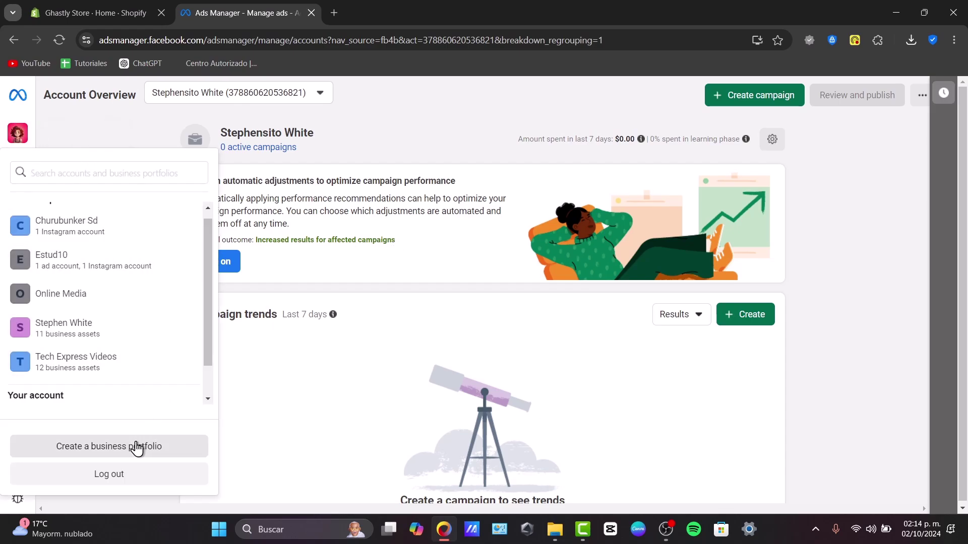
left_click(372, 412)
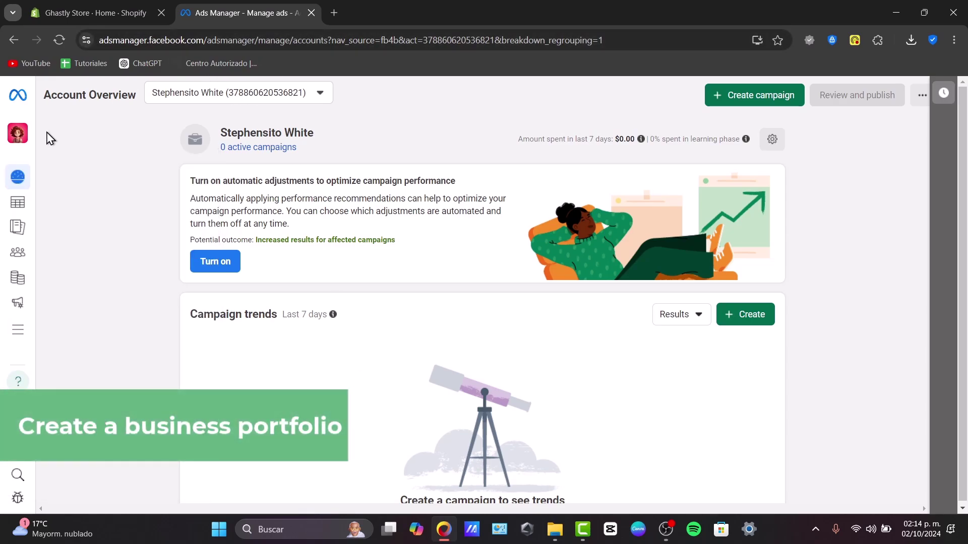
left_click(18, 133)
left_click(109, 446)
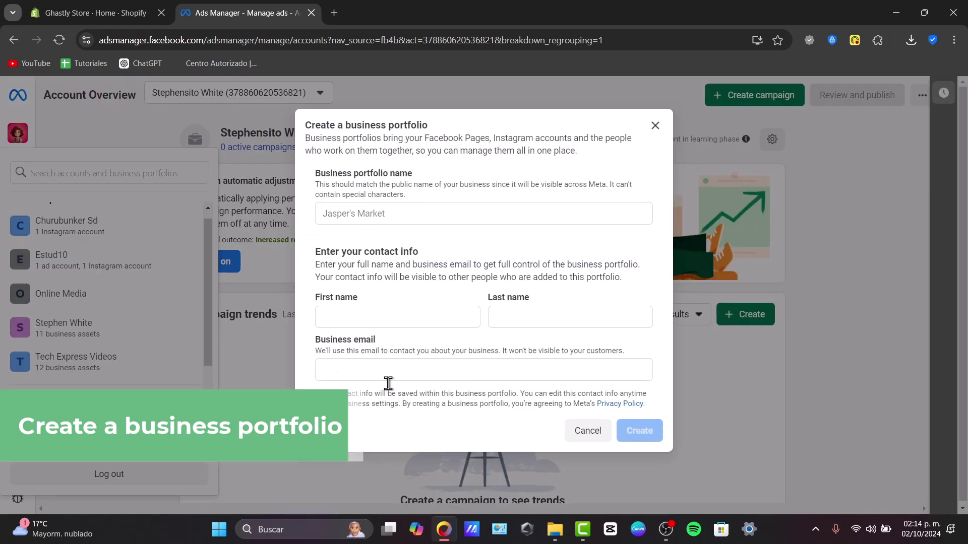
left_click(389, 214)
left_click(349, 315)
left_click(584, 315)
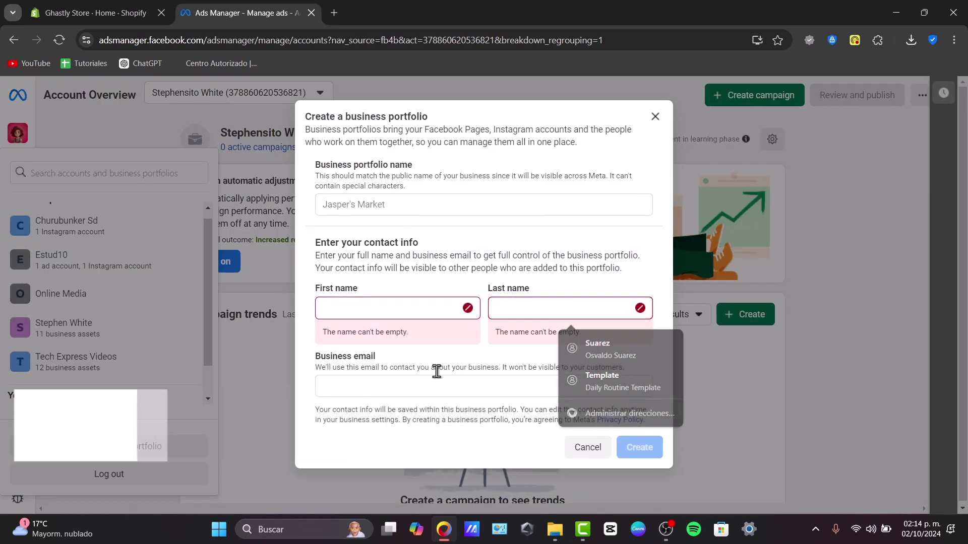
left_click(598, 432)
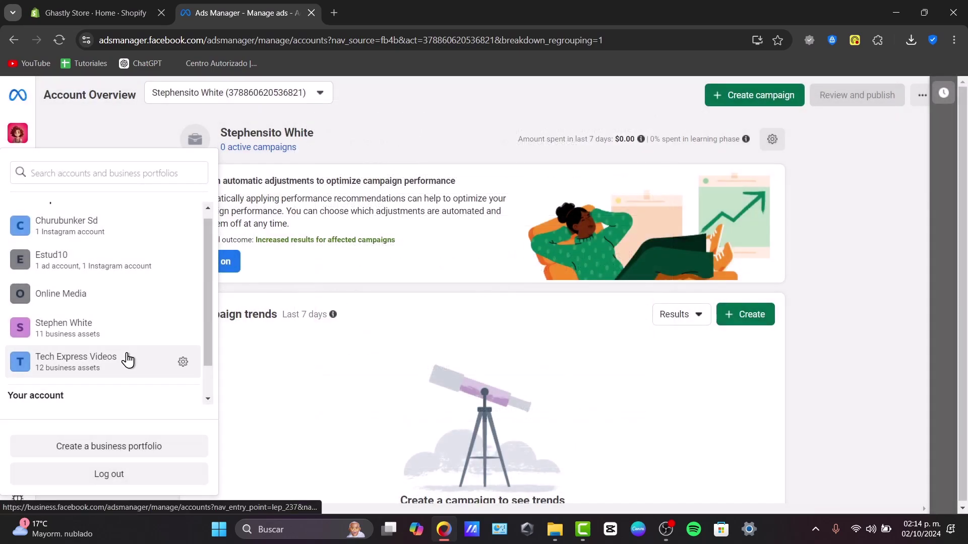
- Switch to the Tech Express Videos business portfolio and view the Pages section of its ad account settings
left_click(183, 362)
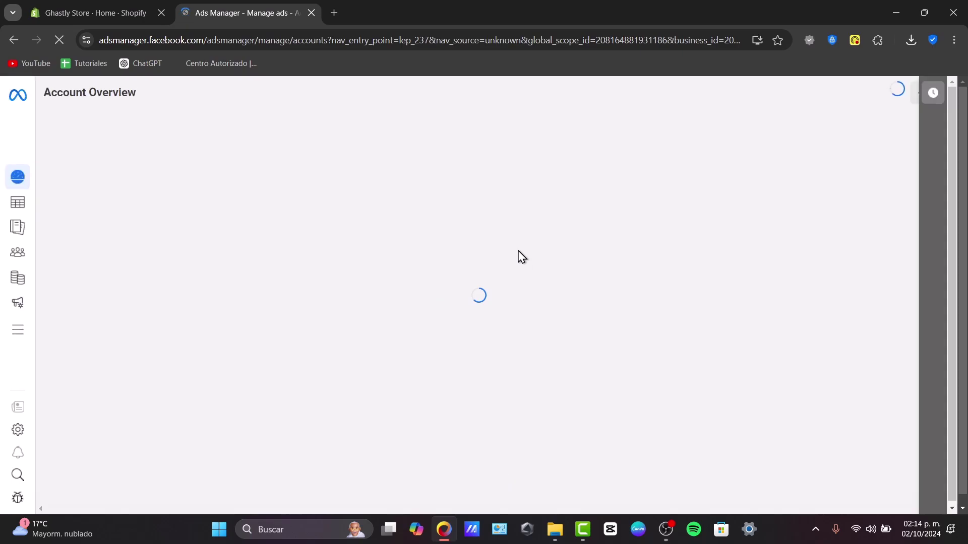
mouse_move(22, 186)
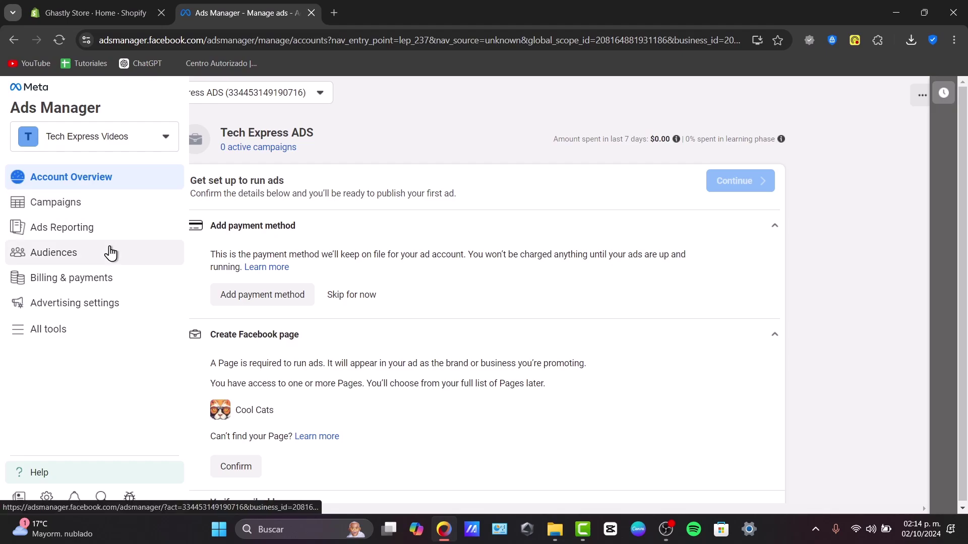
left_click(102, 329)
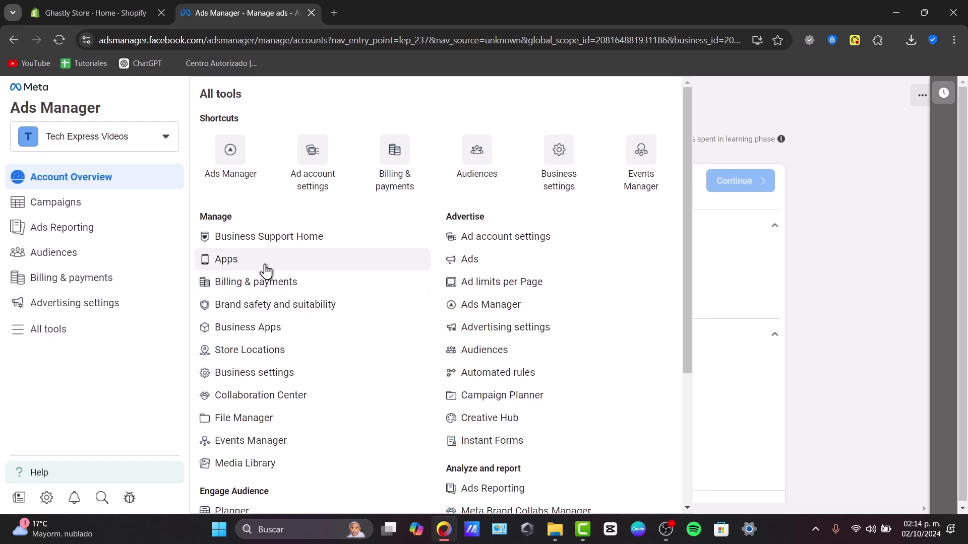
left_click(314, 188)
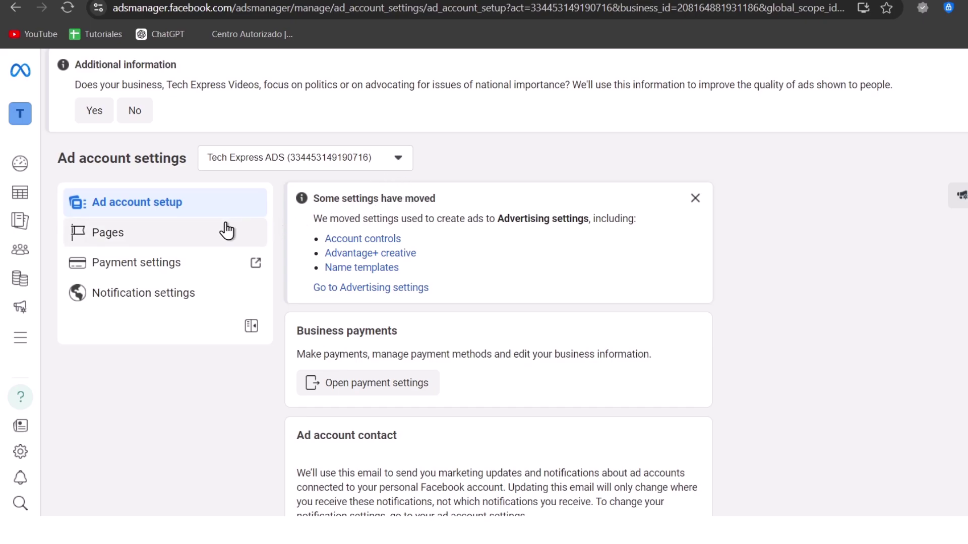
left_click(163, 233)
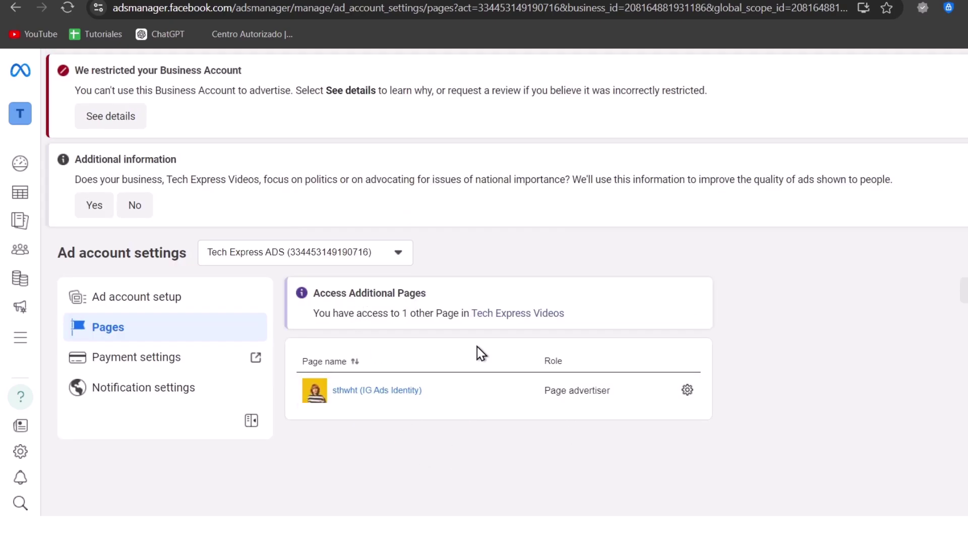
left_click(531, 315)
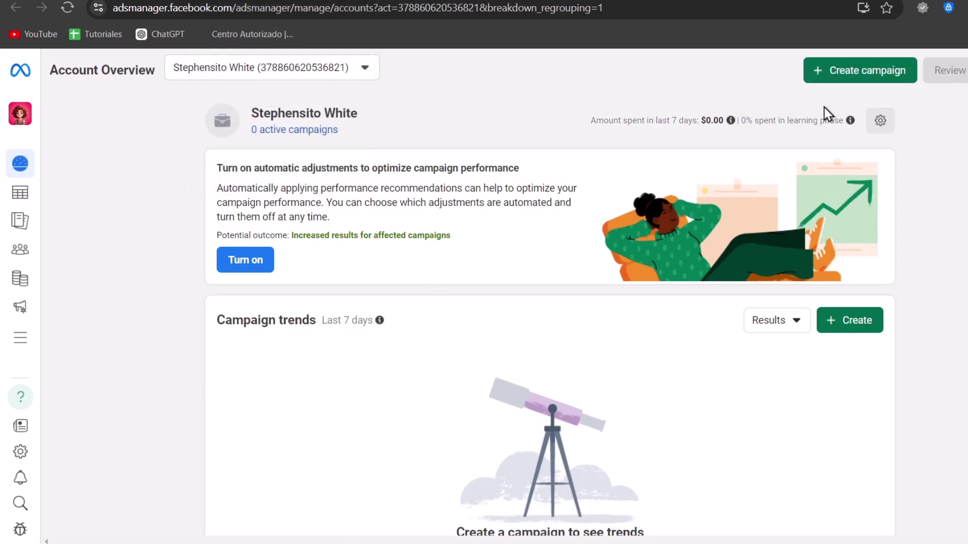
- Start a new campaign from the account overview to look at the buying type and available campaign objectives
left_click(852, 76)
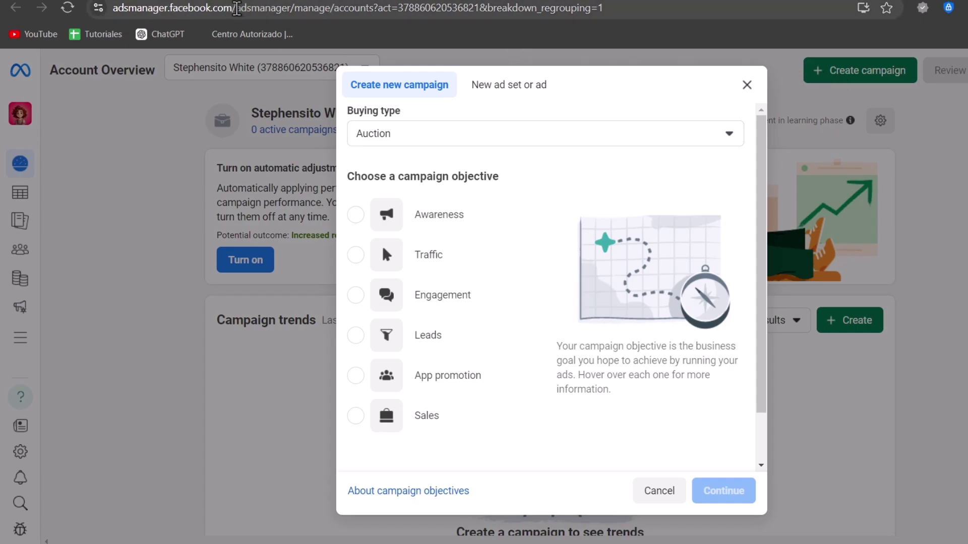
mouse_move(388, 377)
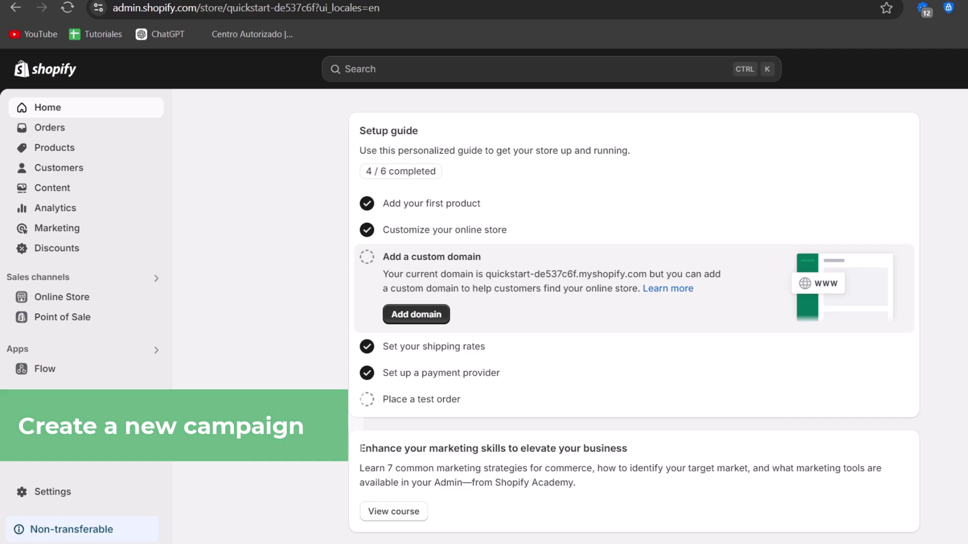
left_click(963, 69)
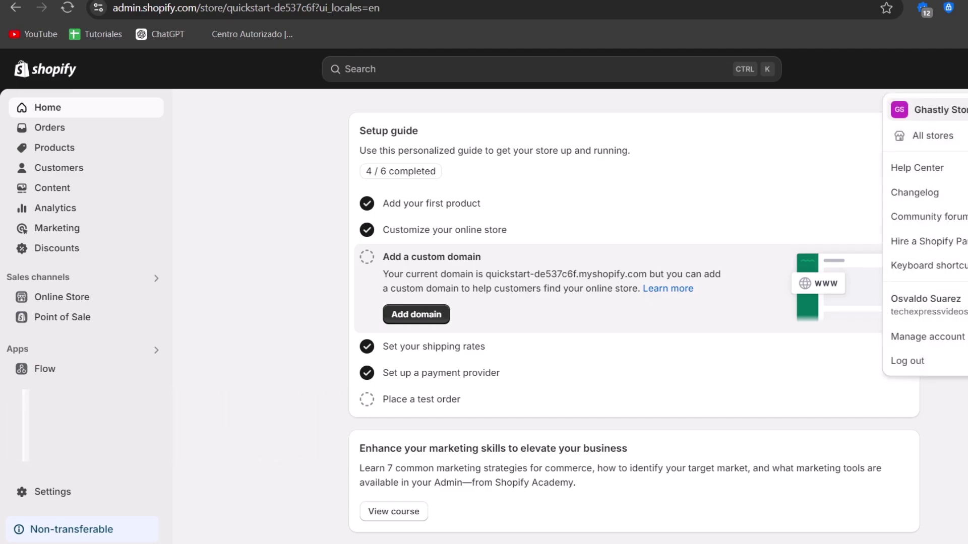
left_click(844, 177)
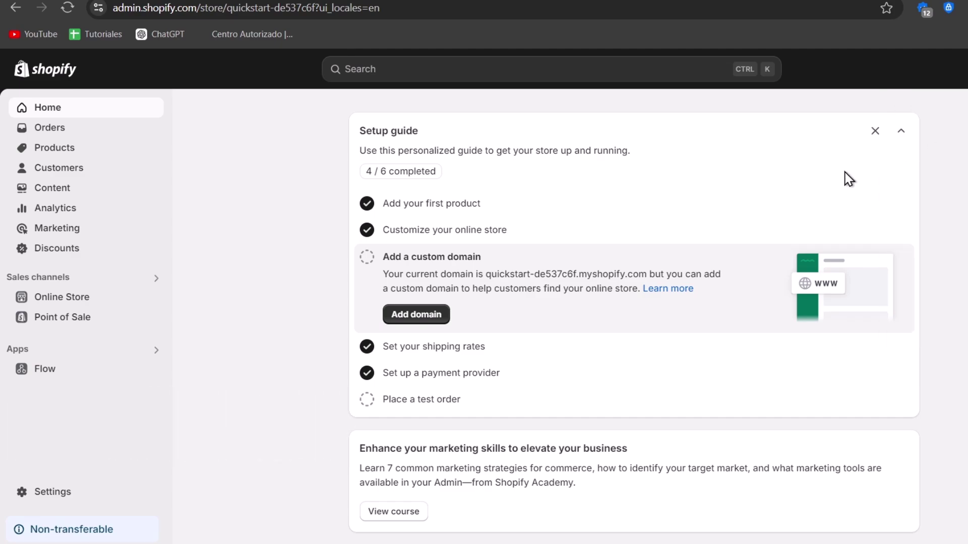
- Search the Shopify store's apps for "meta" and open the Facebook & Instagram sales channel
left_click(140, 352)
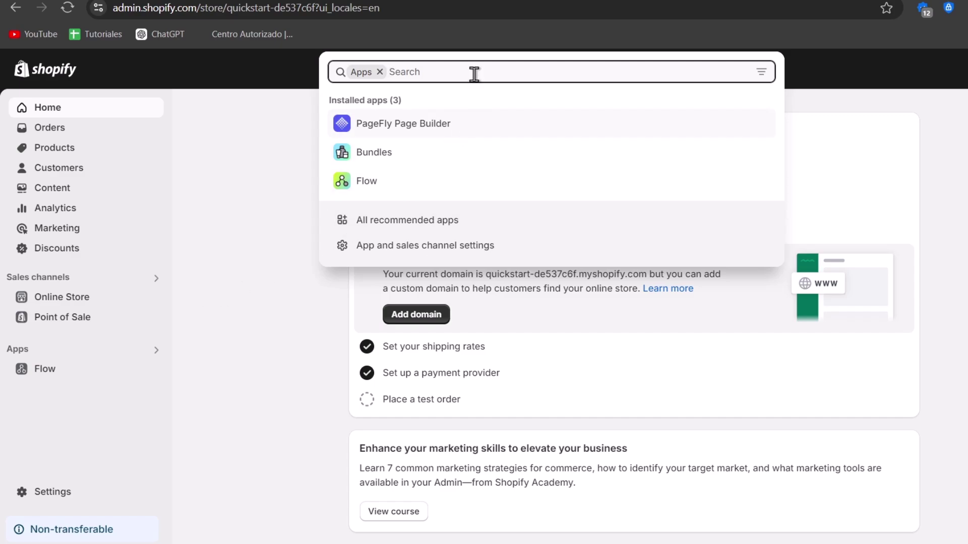
type("meta")
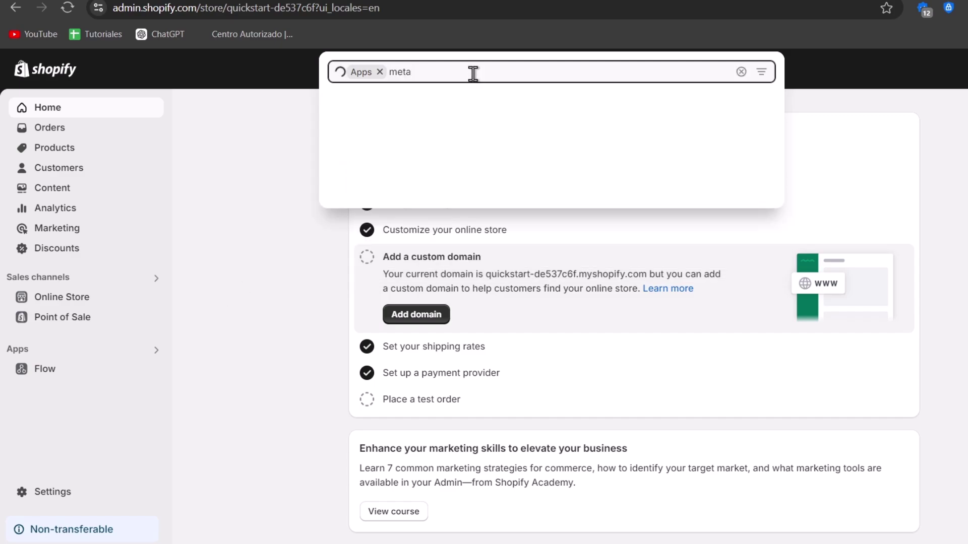
left_click(485, 106)
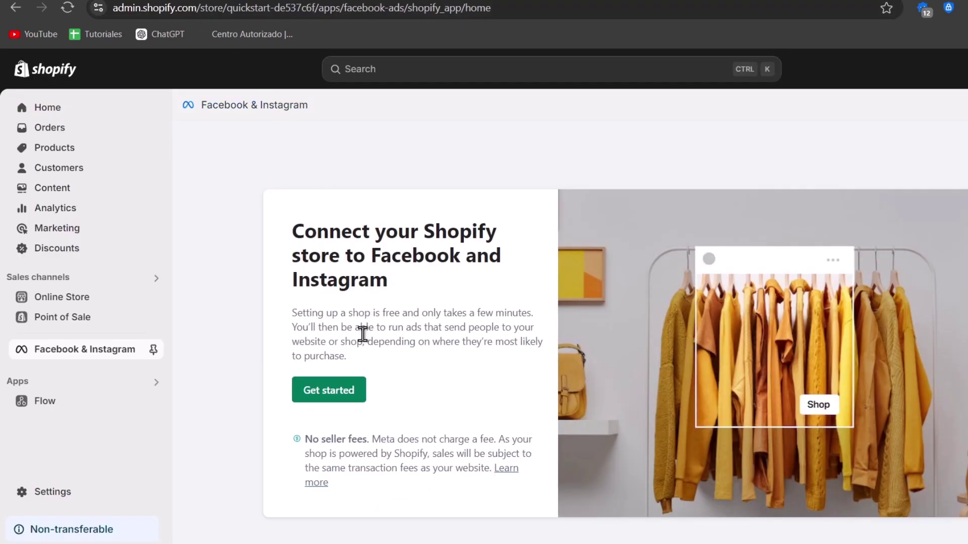
- Start the Facebook & Instagram shop setup and connect the Facebook account by continuing with the existing login
left_click(355, 396)
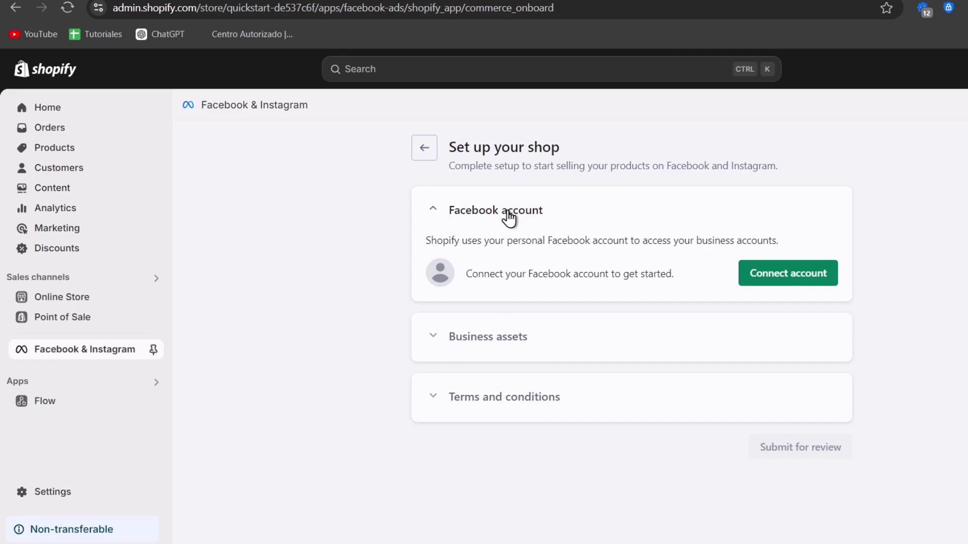
left_click_drag(526, 273, 678, 272)
left_click(767, 276)
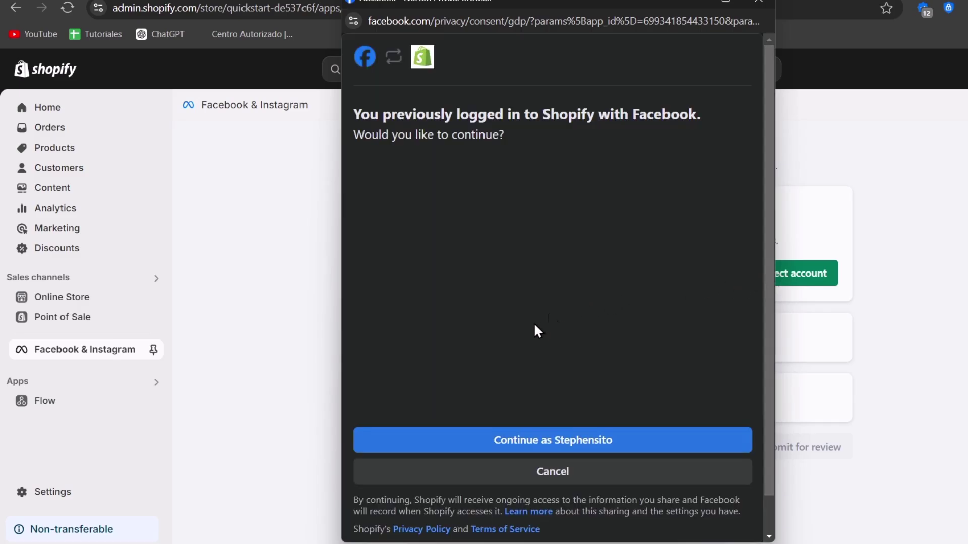
left_click(485, 431)
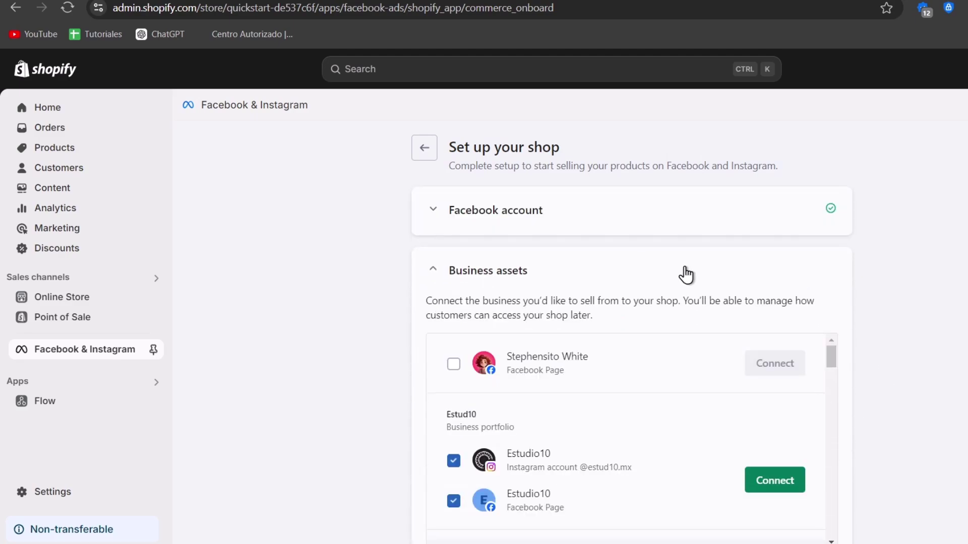
- Examine the business assets available to connect and the requirements for creating a new Facebook Business Page, without creating one
scroll(603, 421, "down", 3)
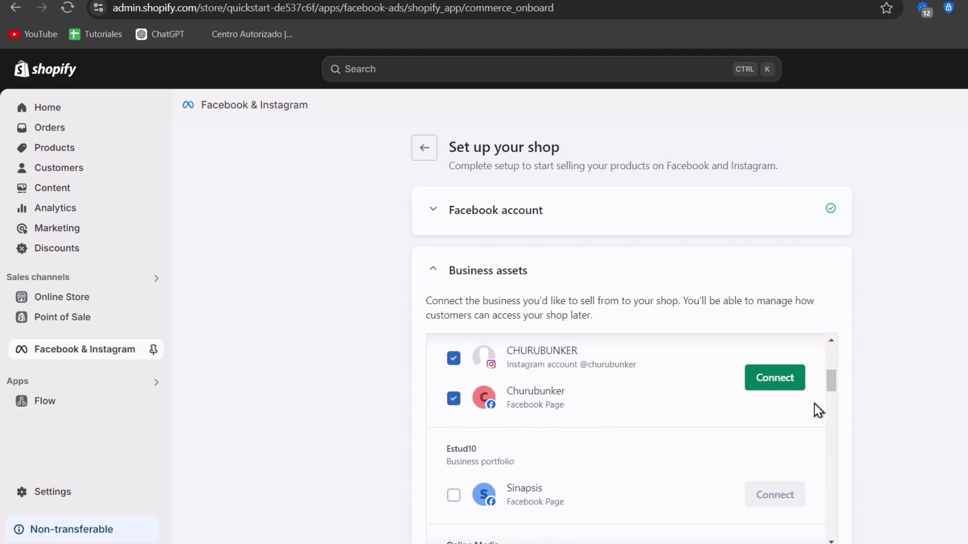
scroll(813, 404, "down", 15)
scroll(857, 419, "down", 5)
scroll(875, 415, "up", 5)
scroll(694, 376, "up", 3)
scroll(691, 378, "up", 5)
scroll(704, 393, "down", 12)
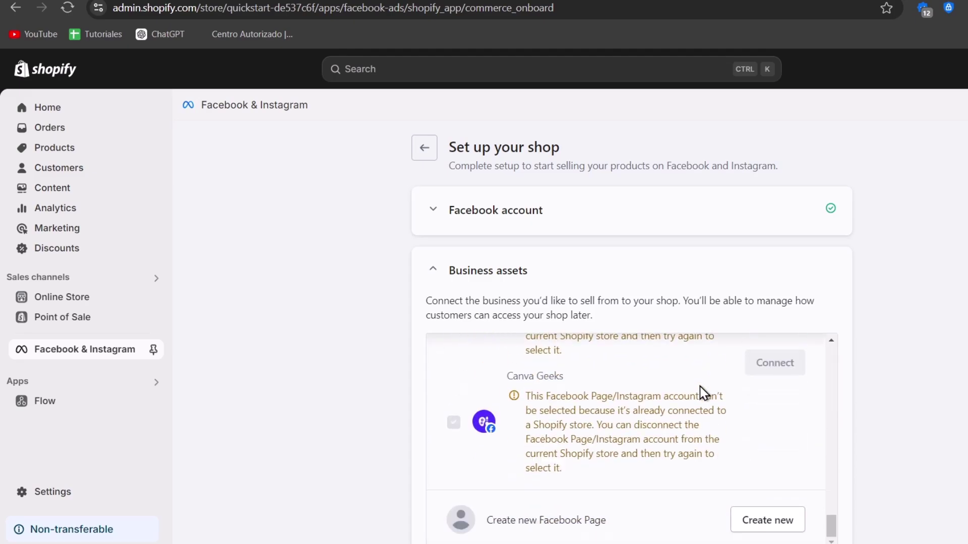
left_click(750, 517)
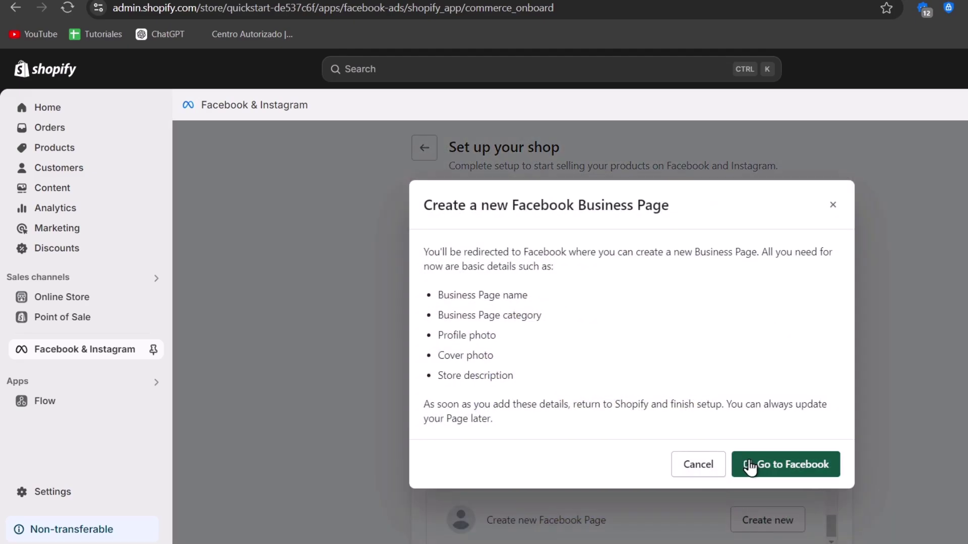
left_click(704, 463)
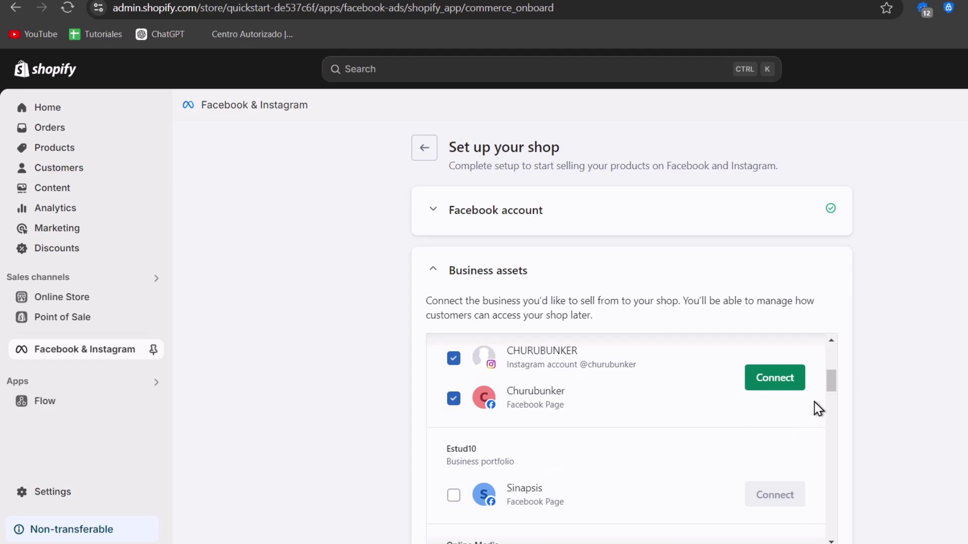
- Connect the Estud10 portfolio's Instagram account and Facebook Page, and enable data sharing with the Enhanced preference
left_click(783, 479)
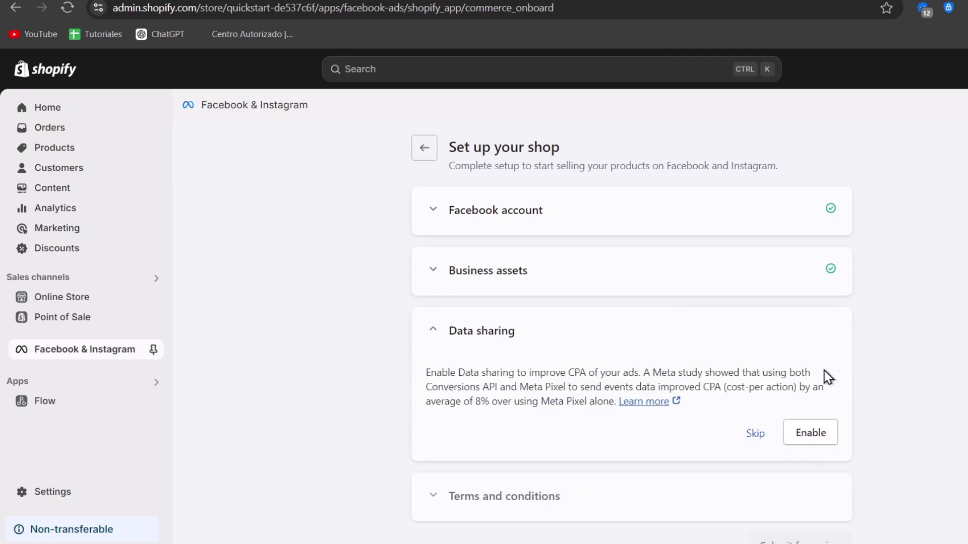
left_click(814, 434)
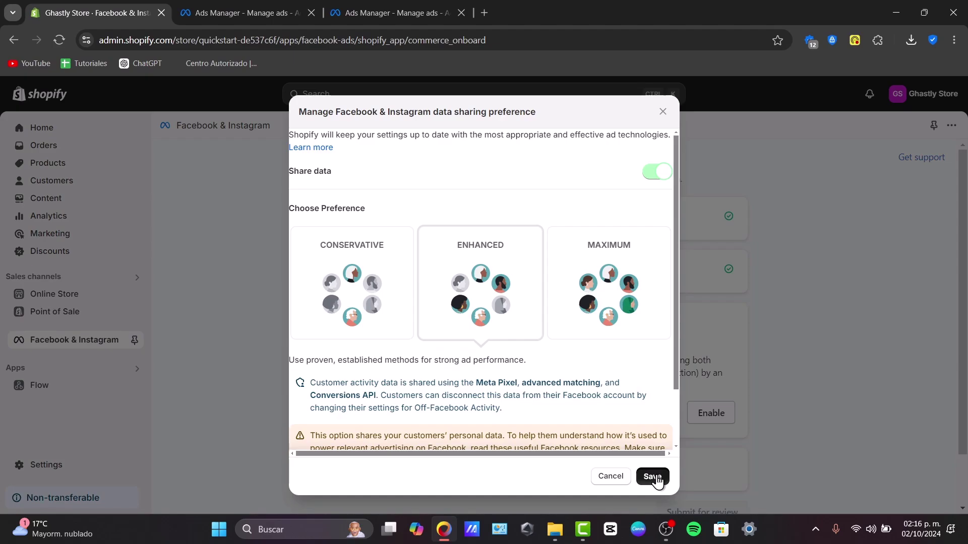
left_click(657, 481)
- Create a new Meta Pixel as the dataset for tracking customer behavior
scroll(730, 431, "down", 3)
scroll(730, 431, "down", 1)
left_click_drag(431, 321, 542, 332)
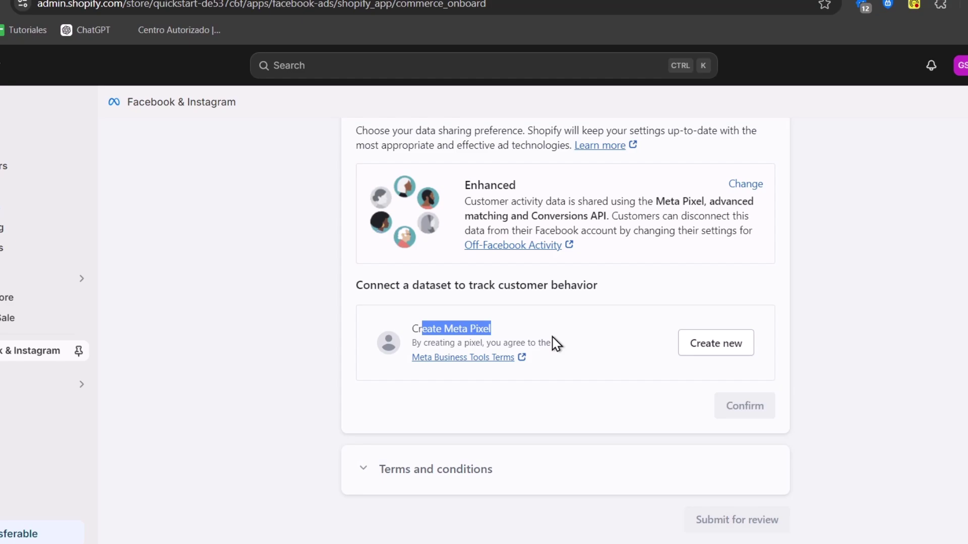
left_click(724, 344)
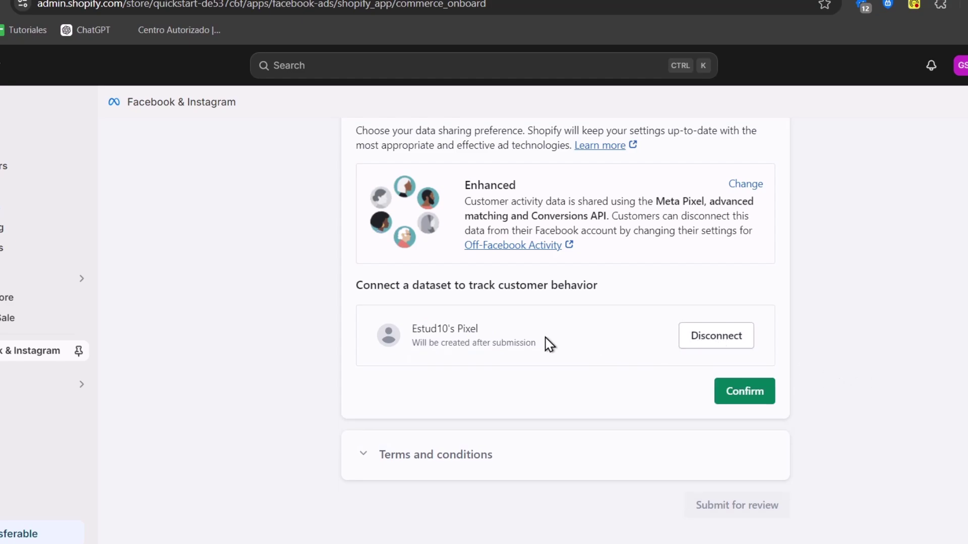
- Confirm the data sharing settings with the new pixel, agree to the seller, platform and business tools terms, and submit the shop setup for review
left_click_drag(411, 343, 580, 348)
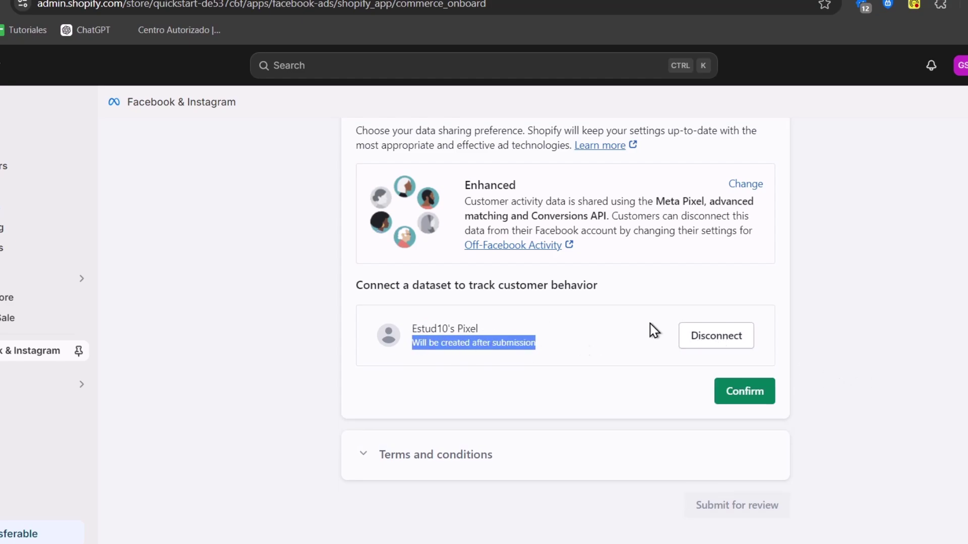
left_click(736, 391)
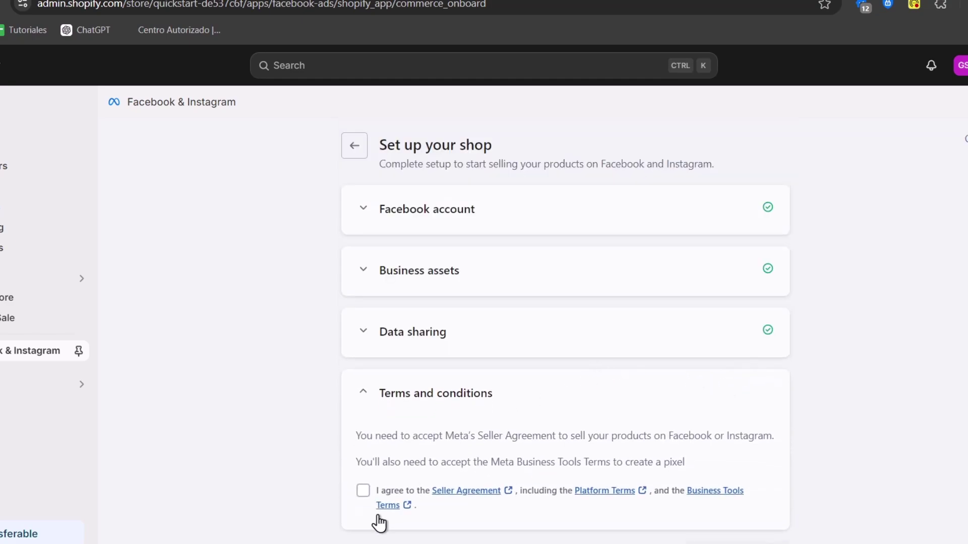
left_click(363, 490)
left_click(750, 448)
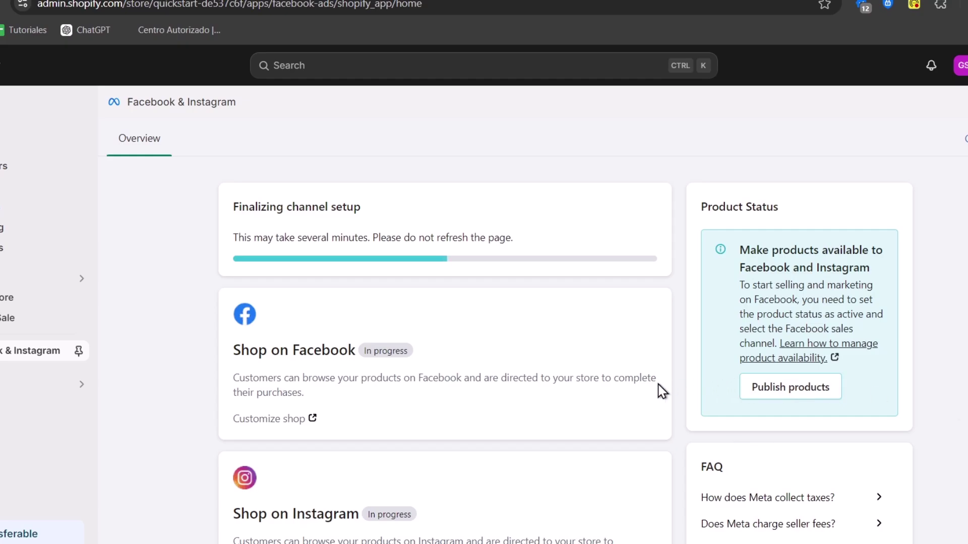
- Start creating an ad from the channel overview, switching to Meta Ads Manager, and dismiss the payment method notice
scroll(473, 389, "down", 5)
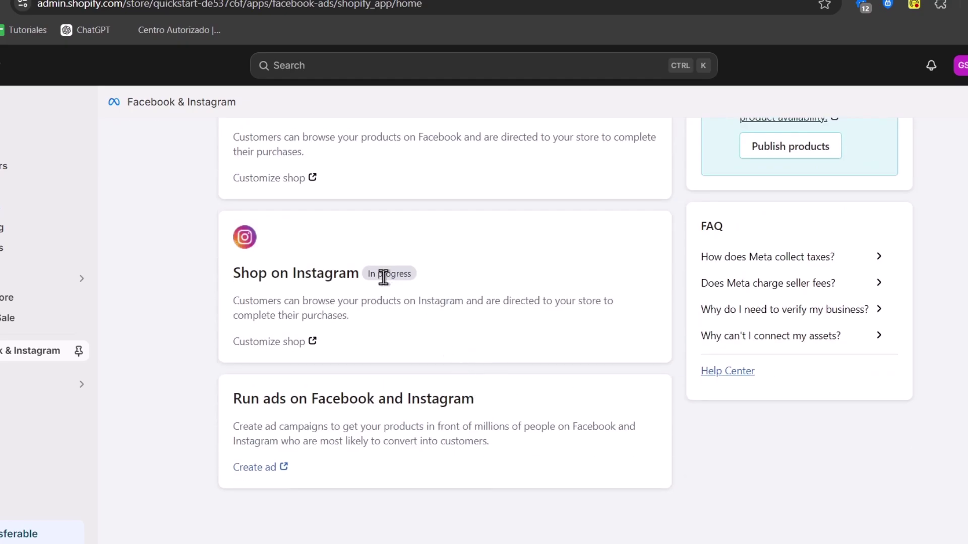
left_click_drag(358, 398, 506, 406)
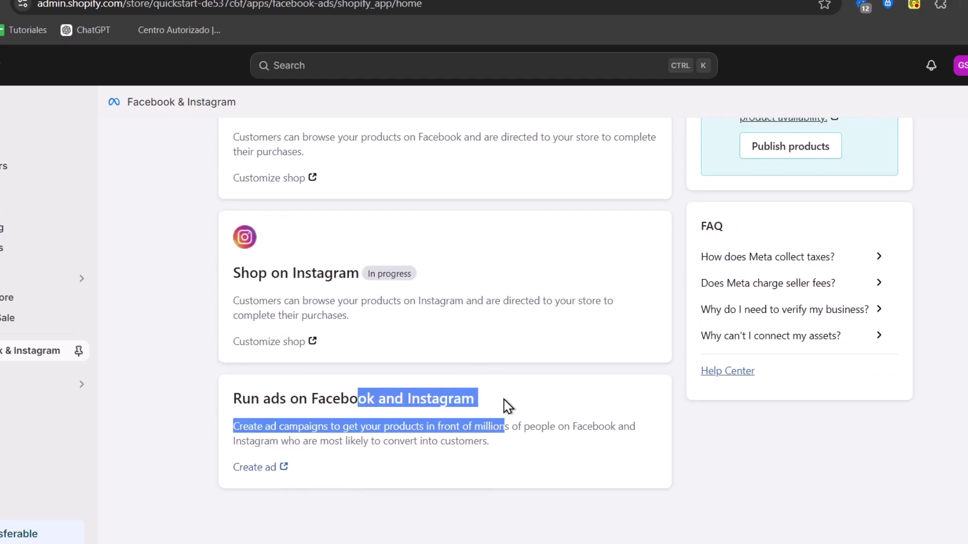
left_click(449, 444)
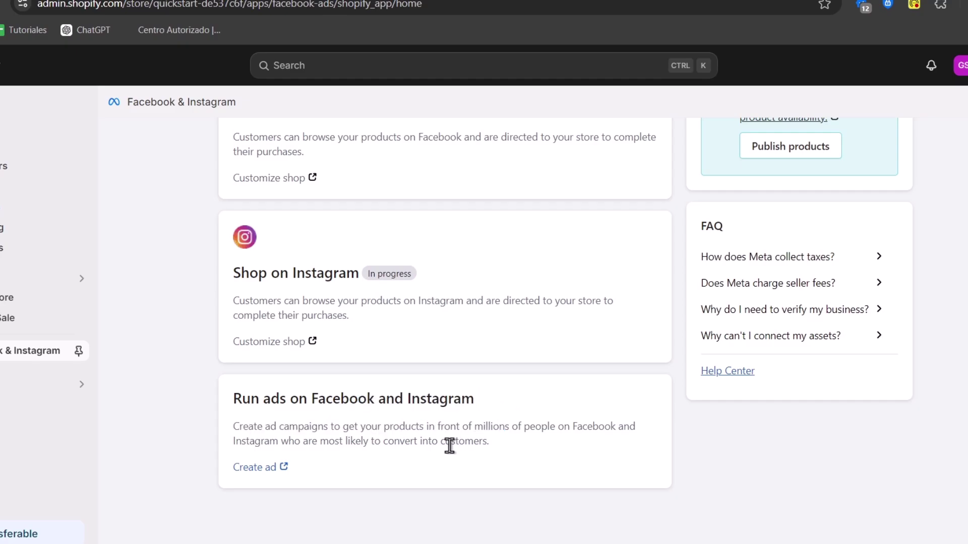
left_click(271, 467)
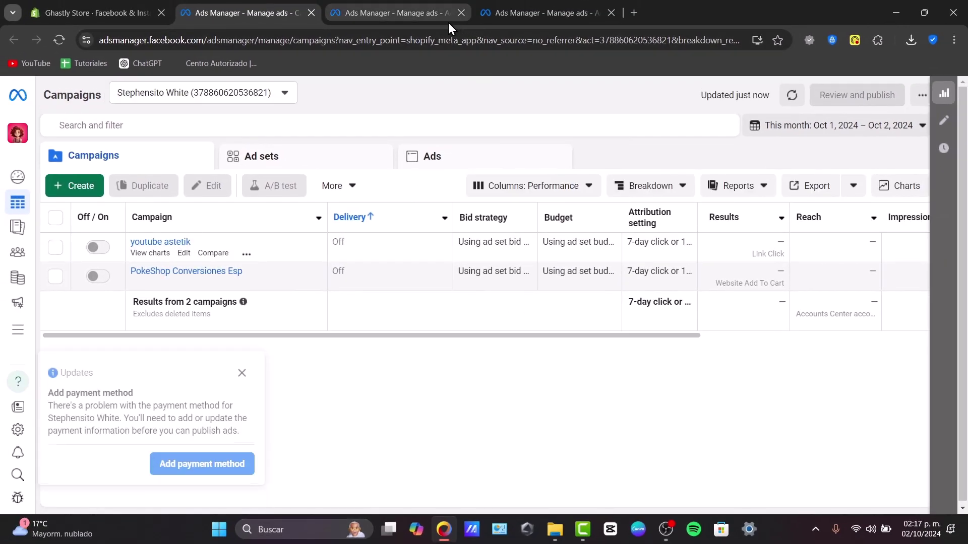
left_click(242, 363)
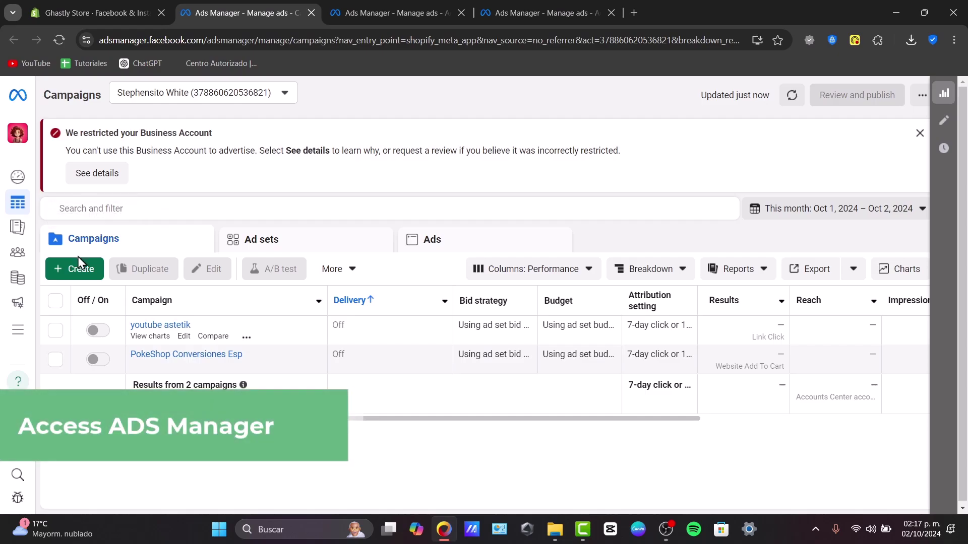
- Start a new campaign and keep Auction as its buying type
left_click(84, 269)
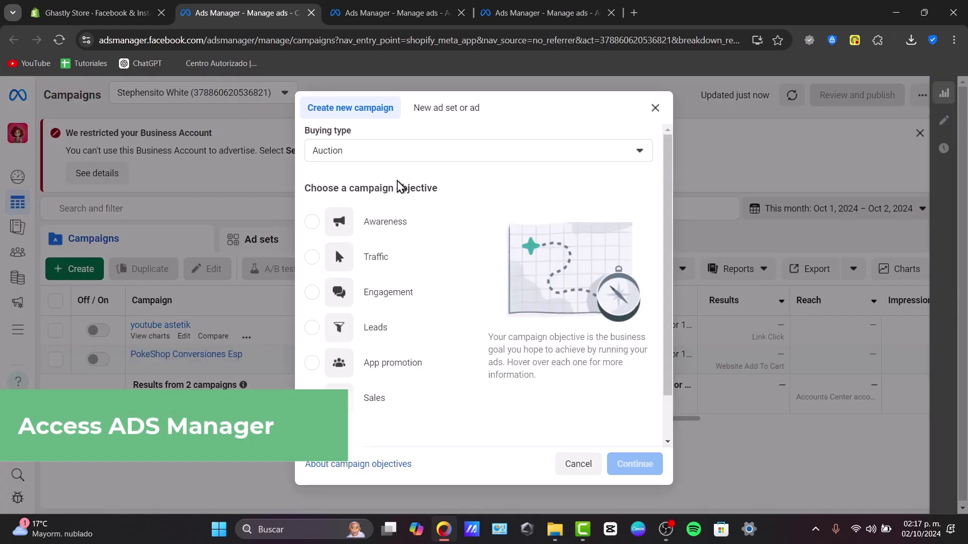
left_click_drag(350, 195, 447, 192)
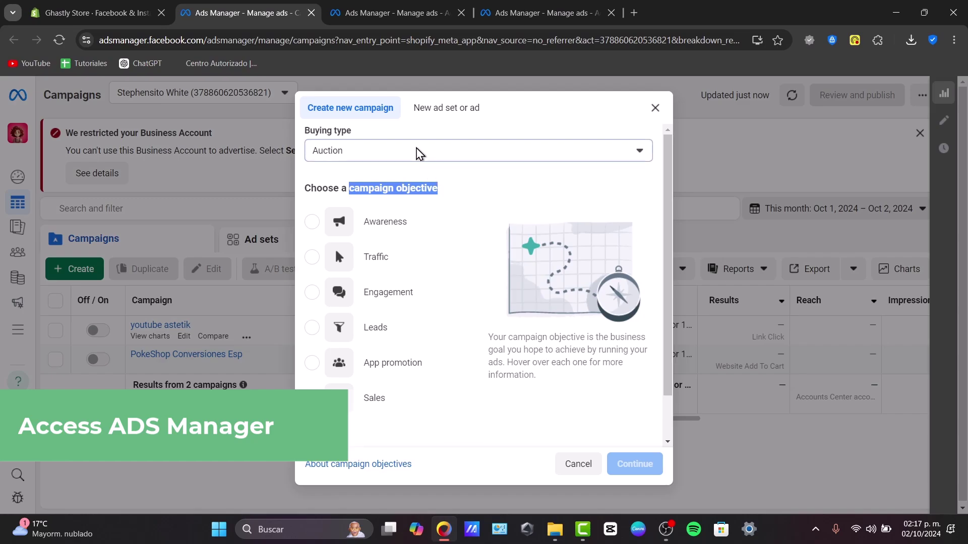
left_click(421, 153)
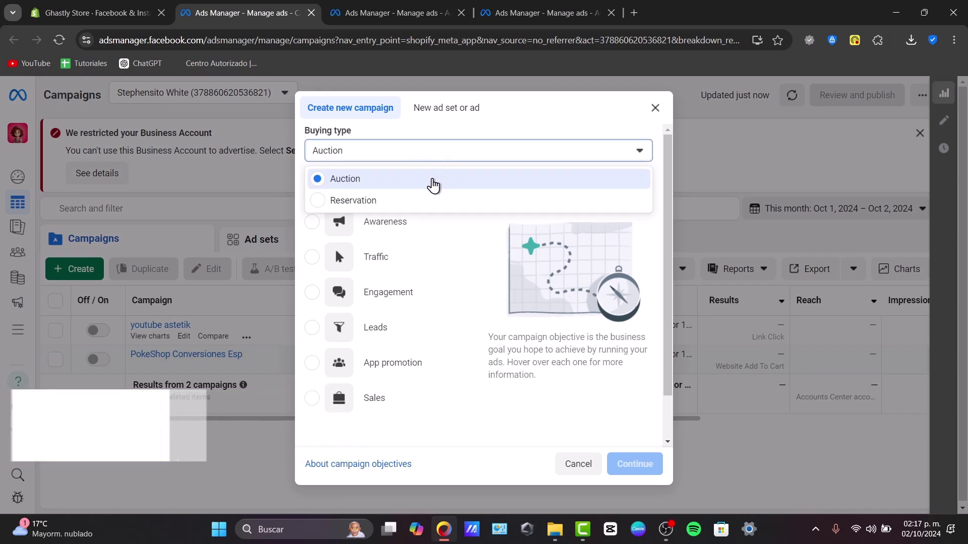
left_click(434, 183)
left_click(484, 178)
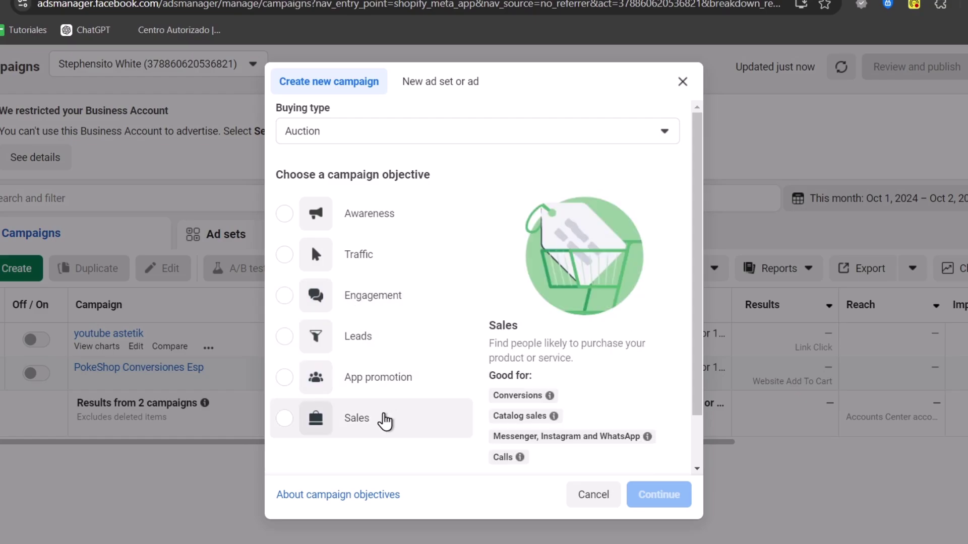
- Choose the Sales campaign objective and continue with the Advantage+ shopping campaign setup
left_click(393, 419)
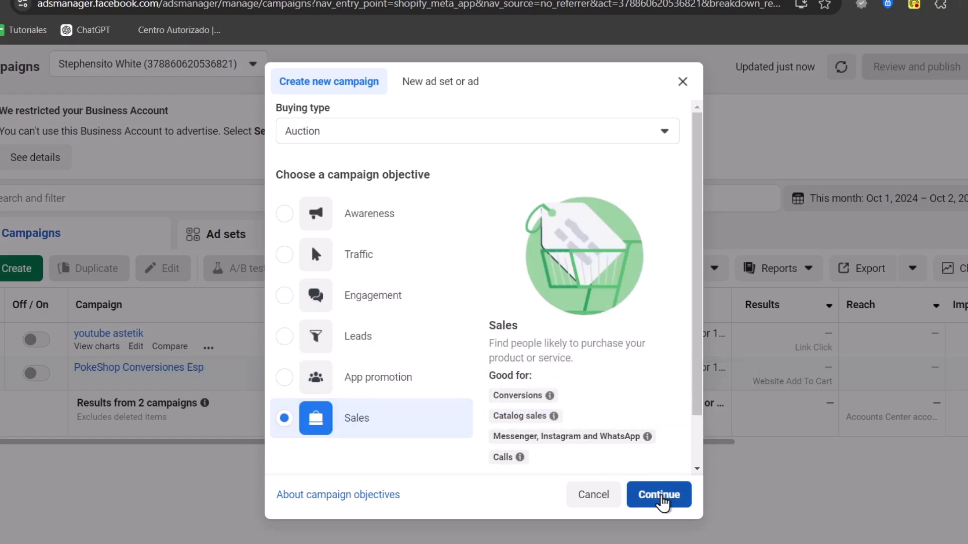
left_click(660, 495)
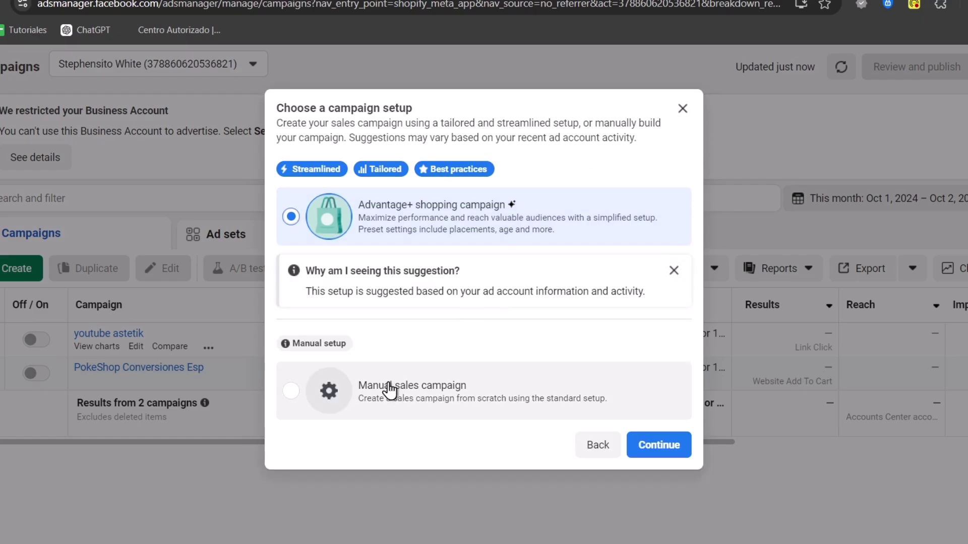
left_click(653, 446)
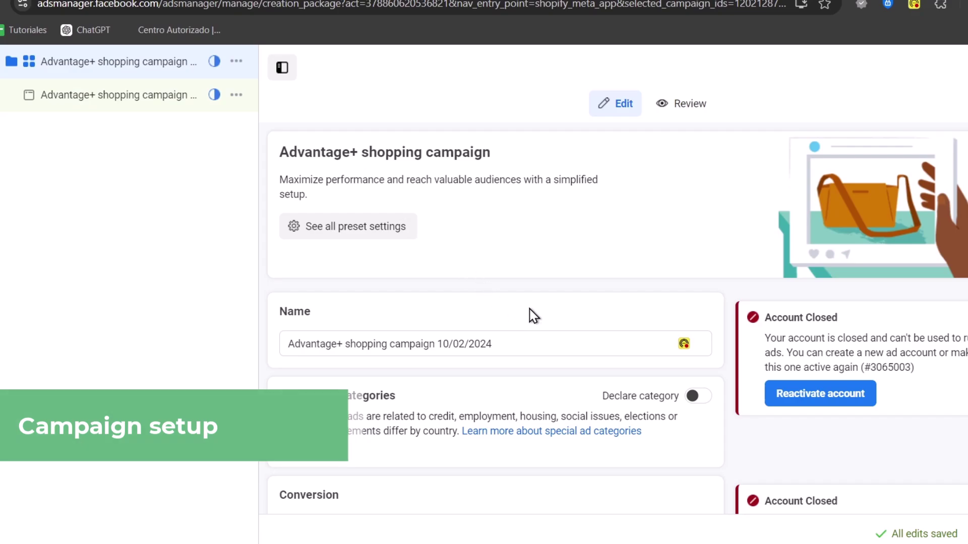
- Rename the campaign as Shopping Shopify Ad 1 Campaign
left_click(503, 345)
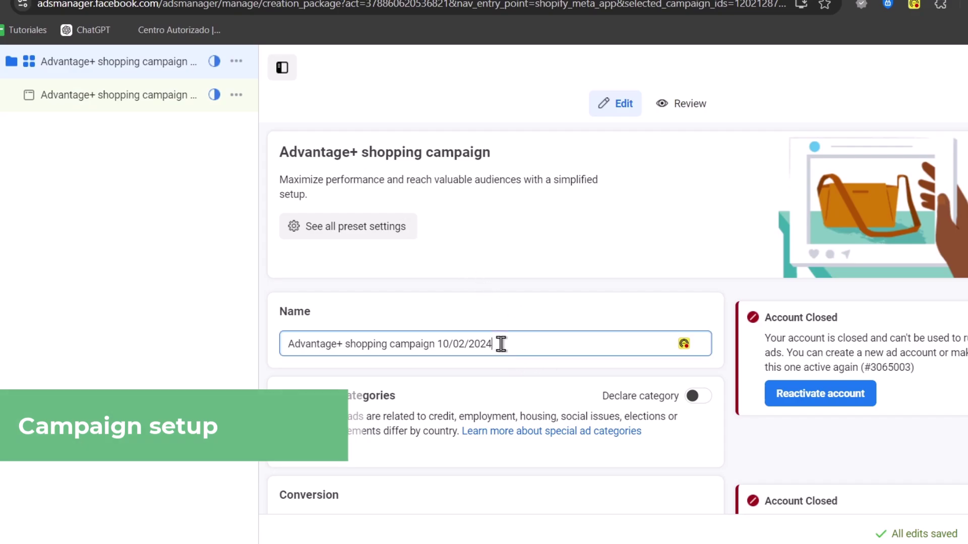
key("ctrl+a")
type("Shopping")
key("BackSpace")
key("BackSpace")
key("BackSpace")
key("BackSpace")
type("ping Sho")
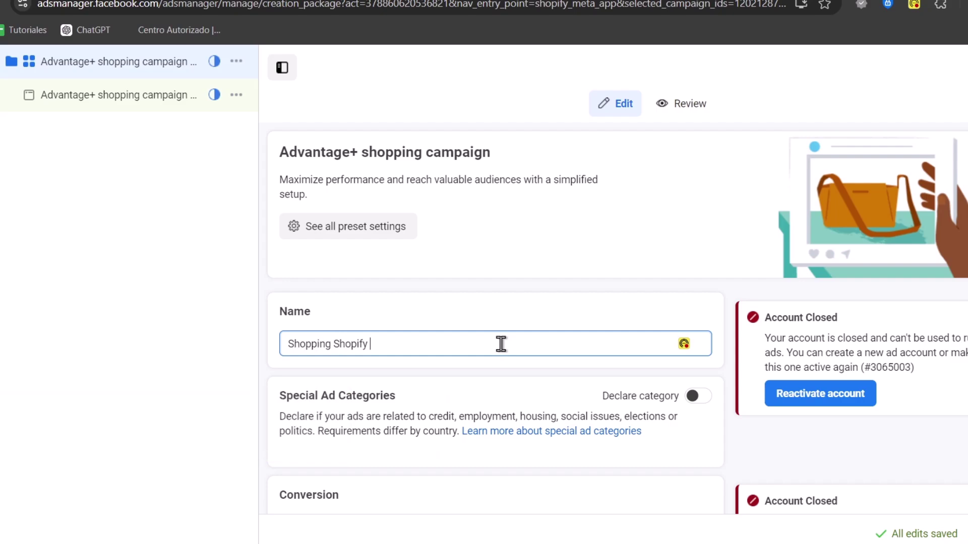
- Examine the campaign's special ad category, conversion location, performance goal, cost per result goal and audience location settings
scroll(501, 344, "down", 5)
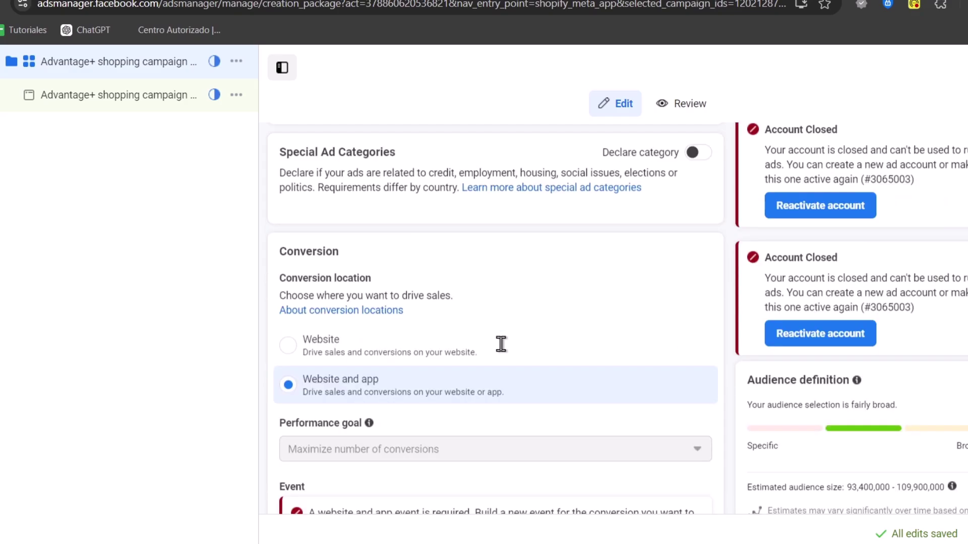
scroll(501, 356, "down", 2)
scroll(501, 359, "up", 1)
scroll(501, 358, "up", 1)
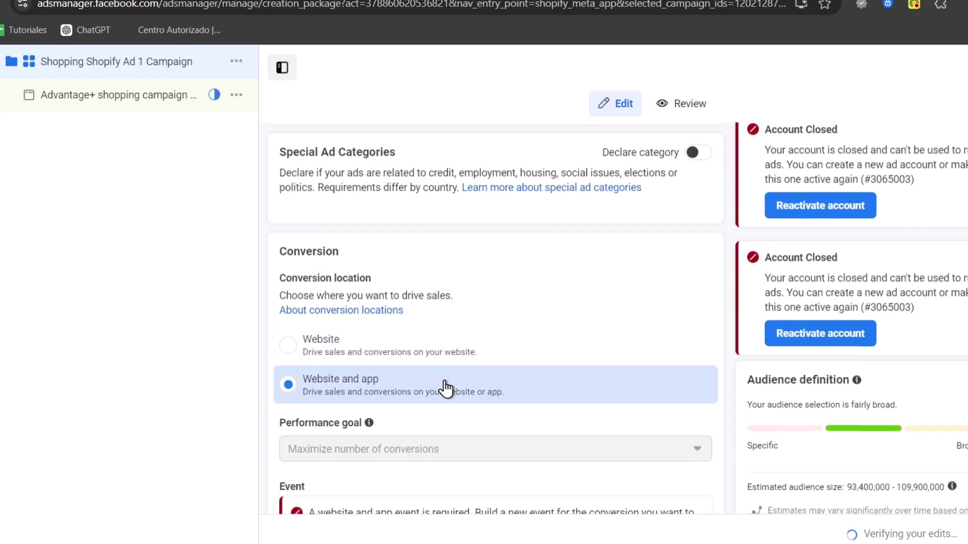
scroll(456, 406, "down", 5)
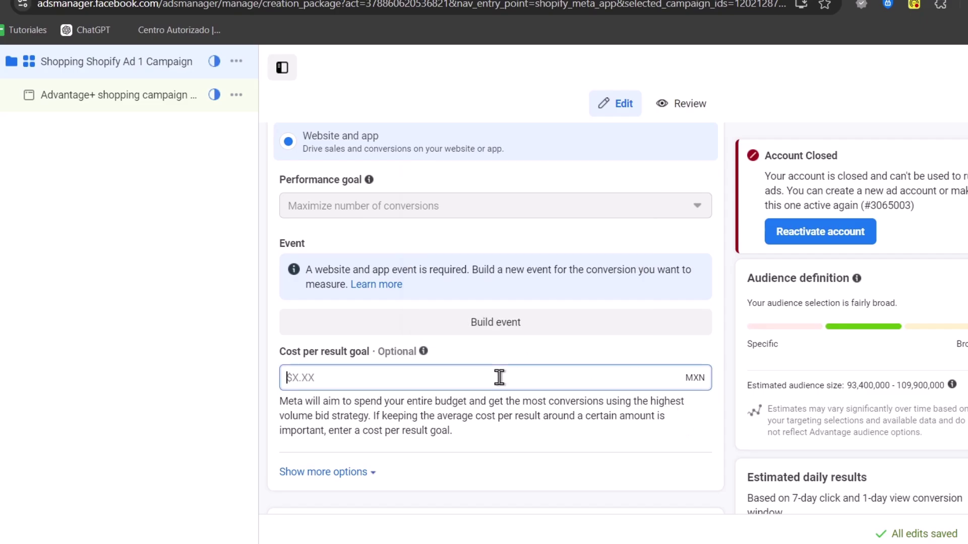
scroll(501, 377, "down", 6)
scroll(500, 385, "down", 5)
scroll(501, 386, "up", 5)
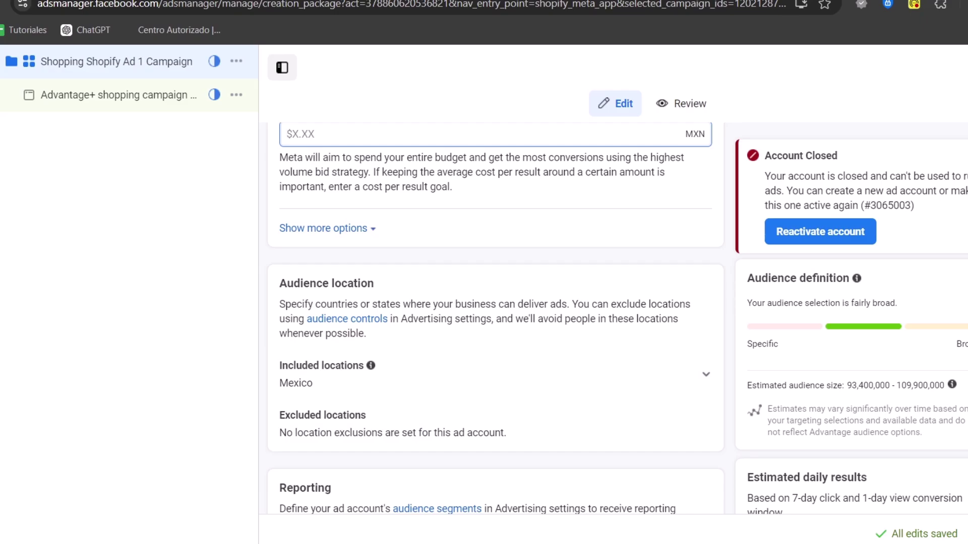
- Remove Mexico from the included audience locations and open the search for another country or state
scroll(495, 316, "down", 2)
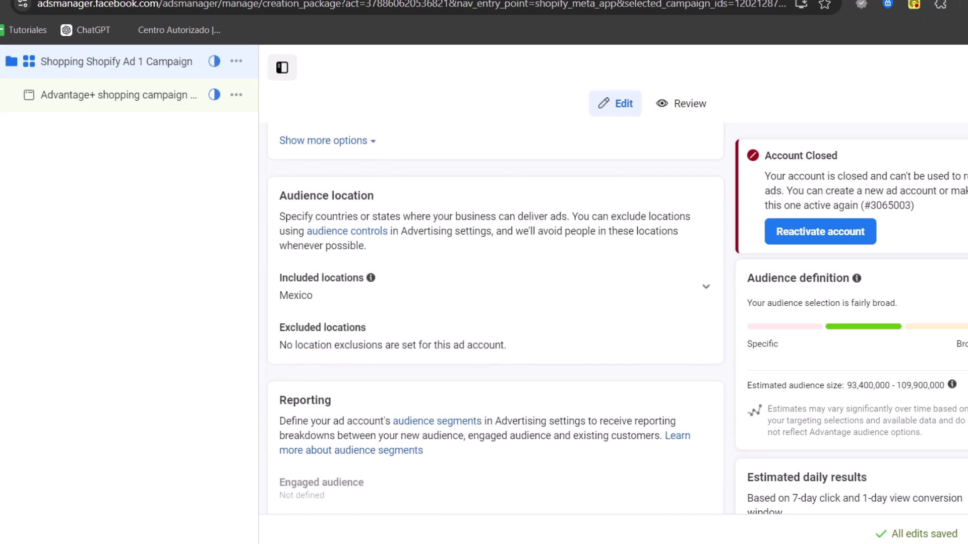
left_click(410, 305)
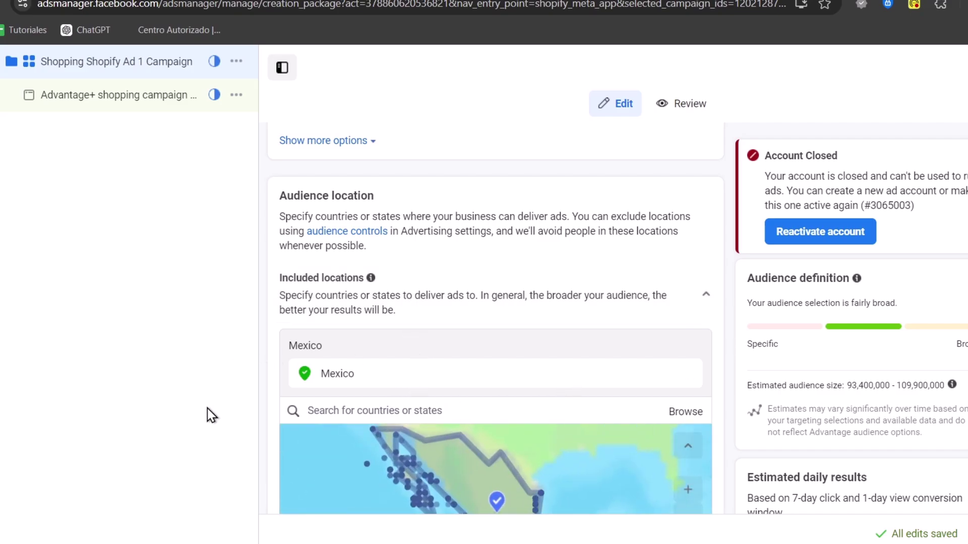
scroll(374, 460, "down", 3)
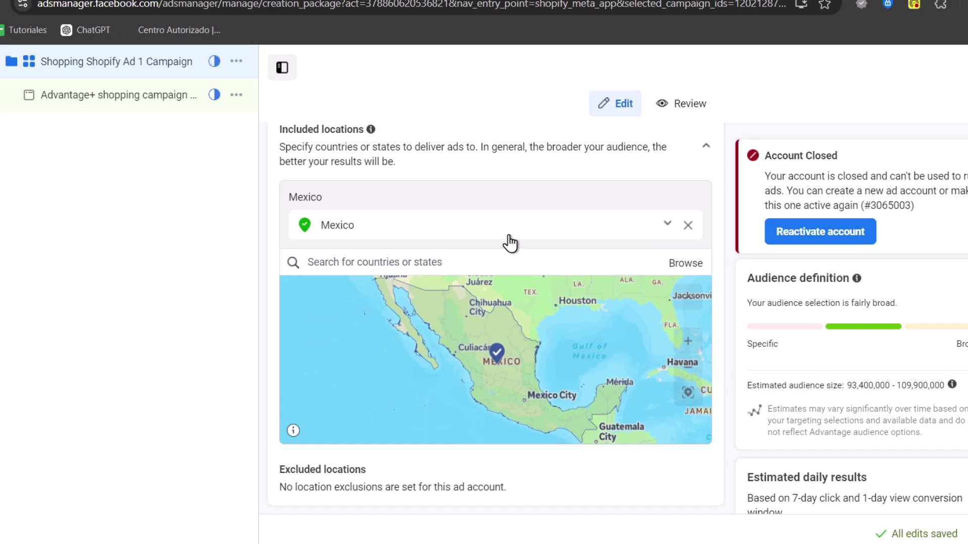
left_click(687, 225)
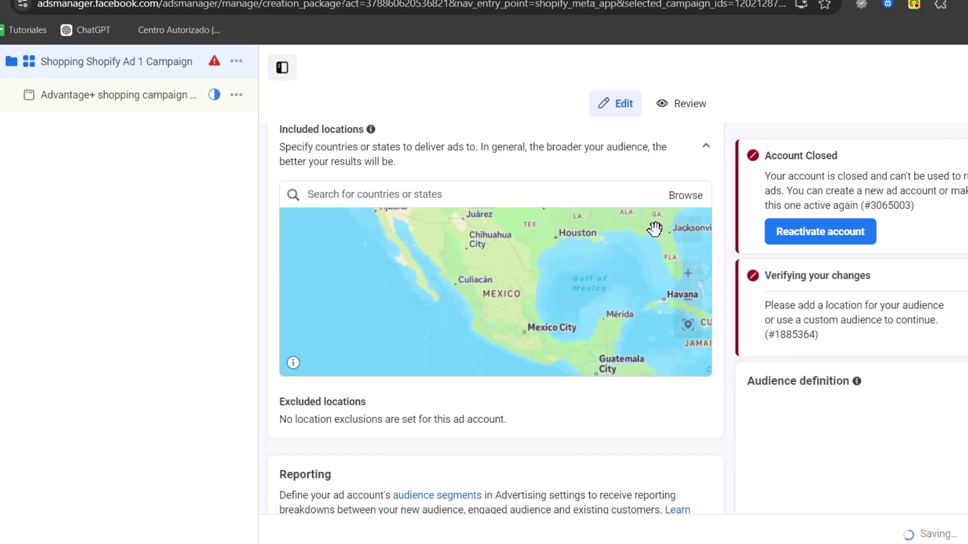
left_click(426, 197)
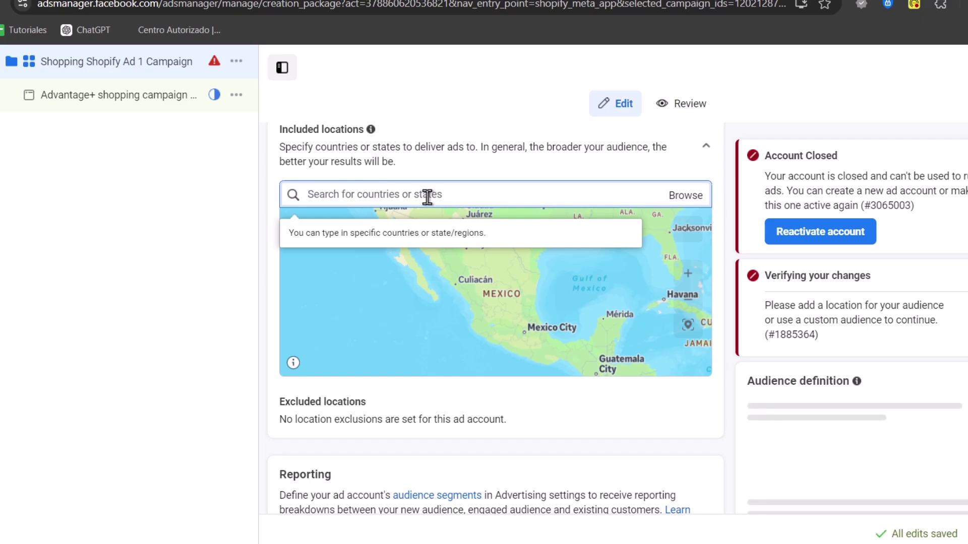
- Set the campaign's daily budget to 20 MXN
scroll(426, 197, "down", 5)
scroll(336, 373, "down", 4)
scroll(345, 343, "up", 4)
triple_click(419, 401)
type("2")
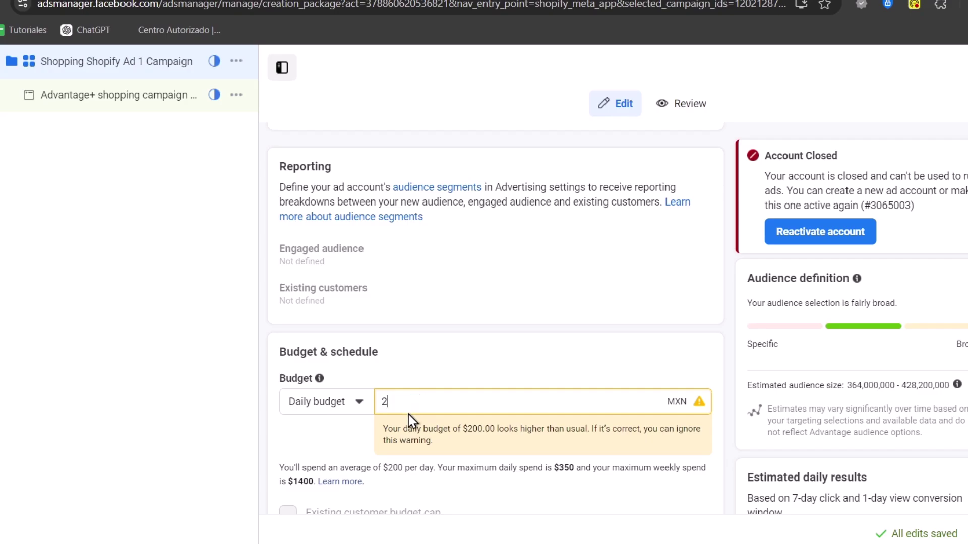
type("0")
left_click(323, 439)
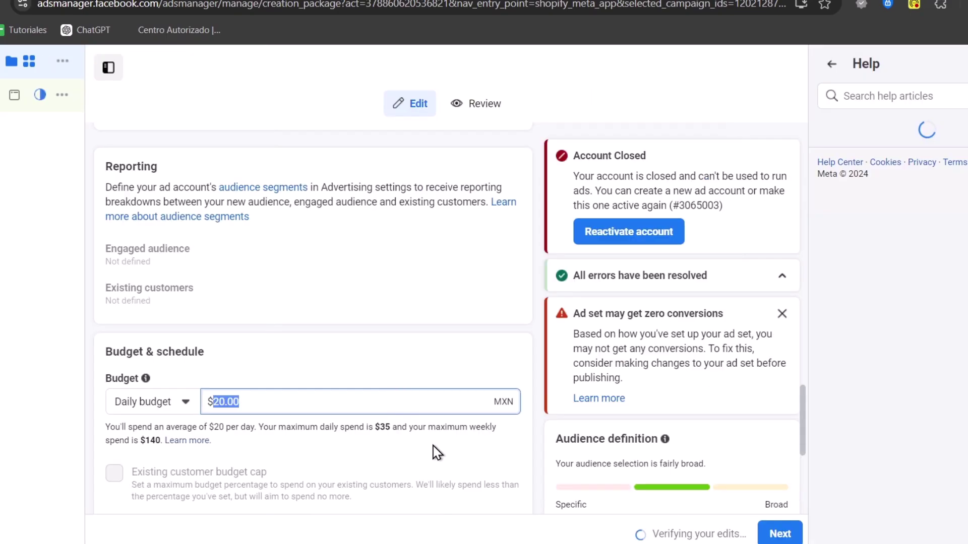
- Set the campaign's start date to October 10, 2024, without an end date, and continue to the ad settings
scroll(433, 445, "down", 3)
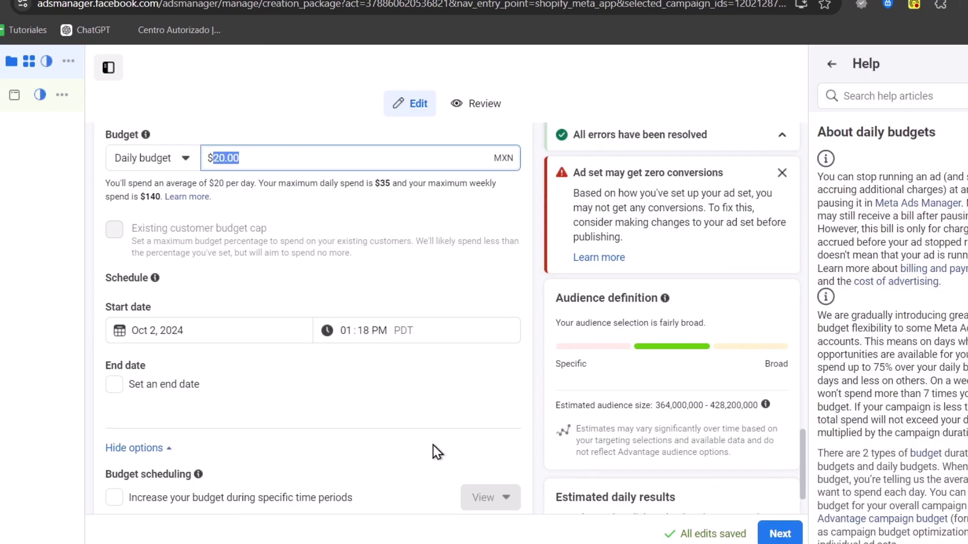
left_click(226, 326)
left_click(222, 430)
left_click(374, 401)
scroll(370, 411, "down", 2)
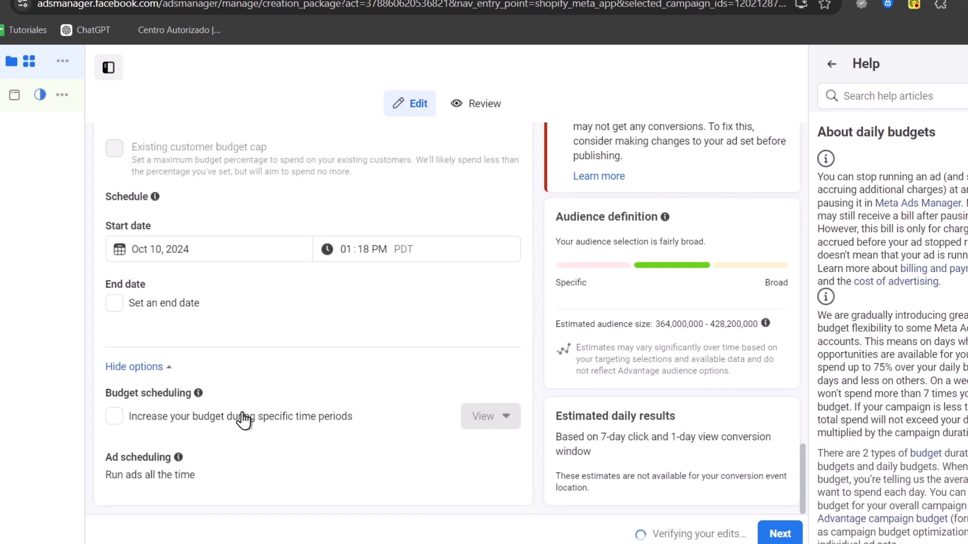
left_click(771, 534)
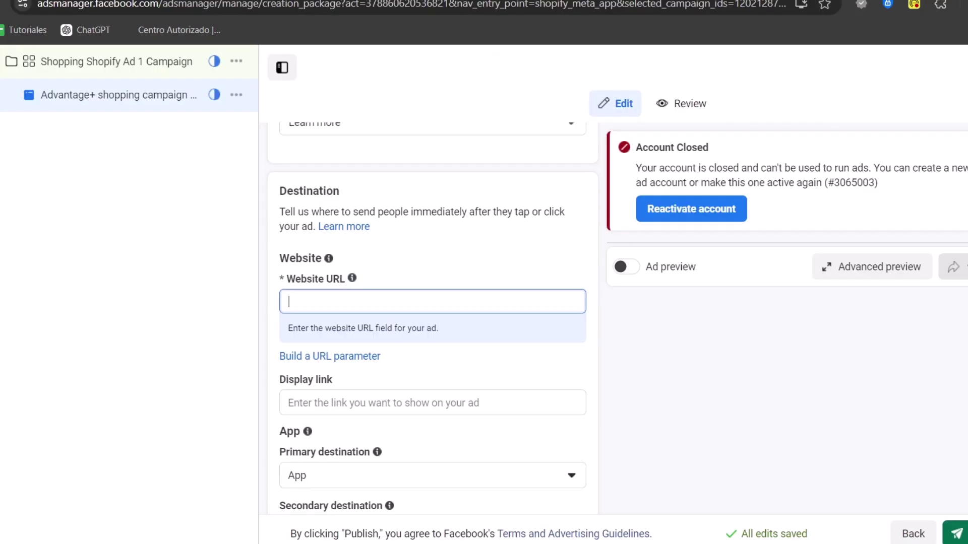
type("https://quickstart-de537c6f.myshopify.com/")
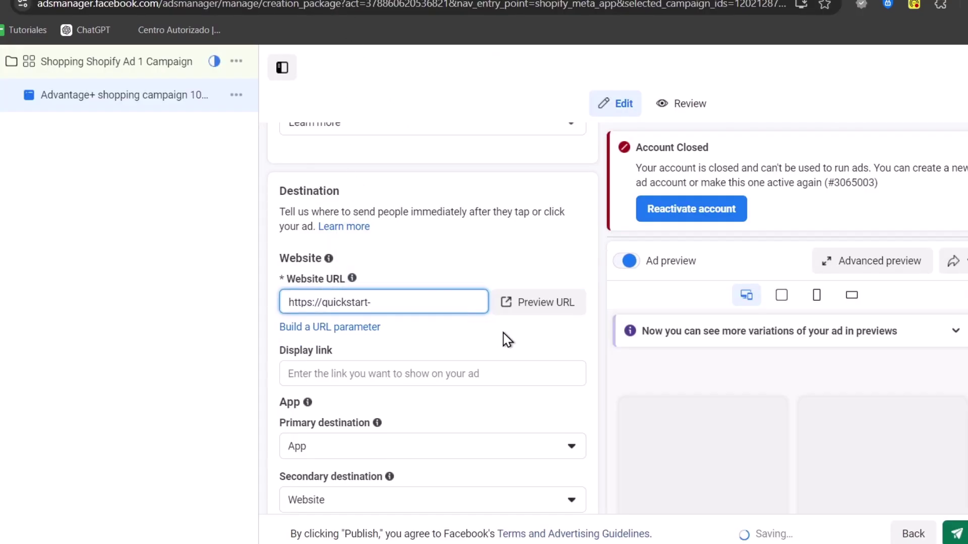
scroll(510, 328, "down", 5)
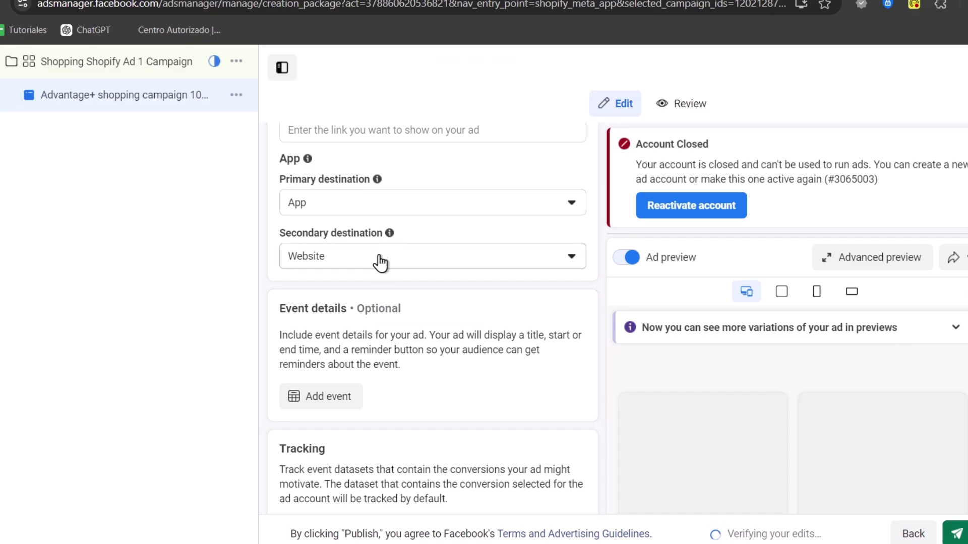
scroll(401, 394, "down", 5)
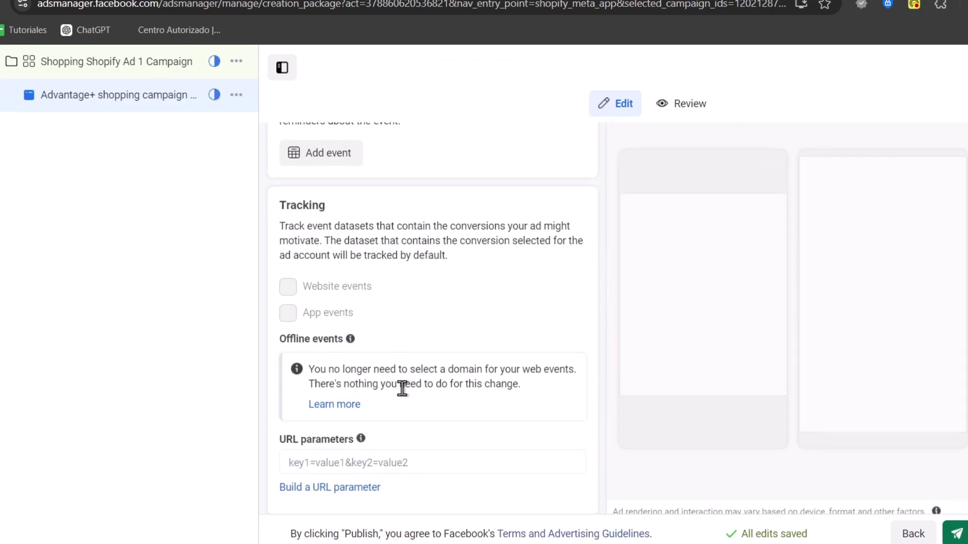
scroll(401, 389, "down", 1)
scroll(493, 373, "up", 14)
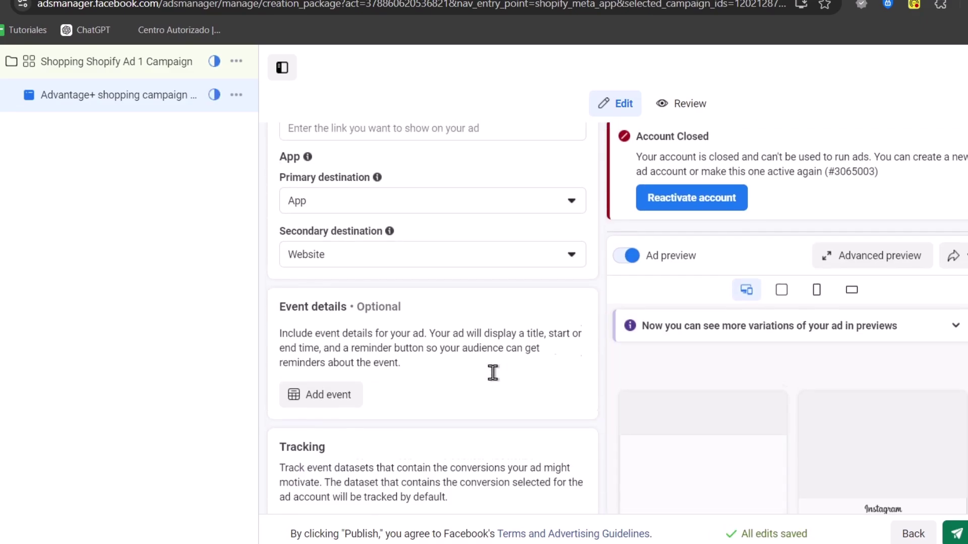
- Return to the Ad creative section and open the choices for adding an image or video to the ad
scroll(496, 385, "down", 5)
scroll(496, 390, "down", 5)
scroll(494, 390, "up", 15)
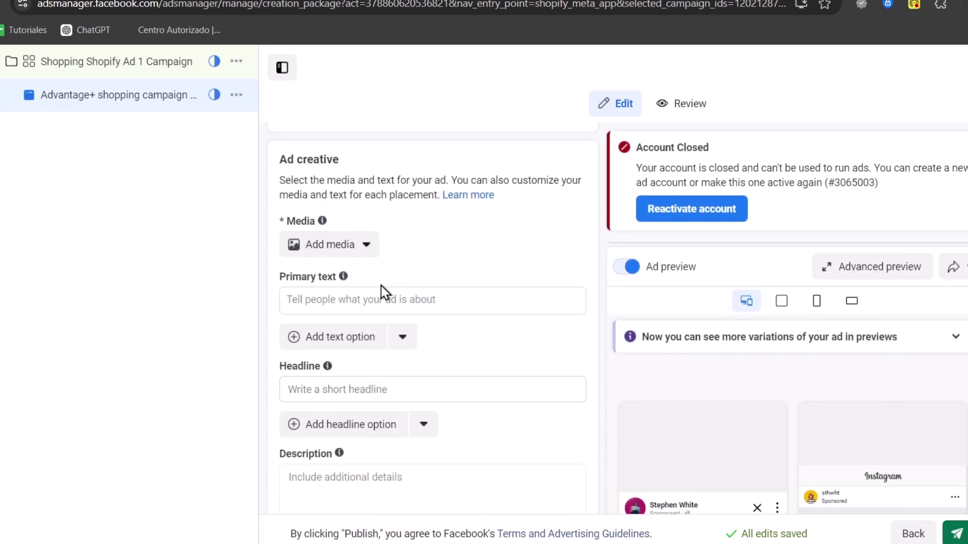
left_click(331, 258)
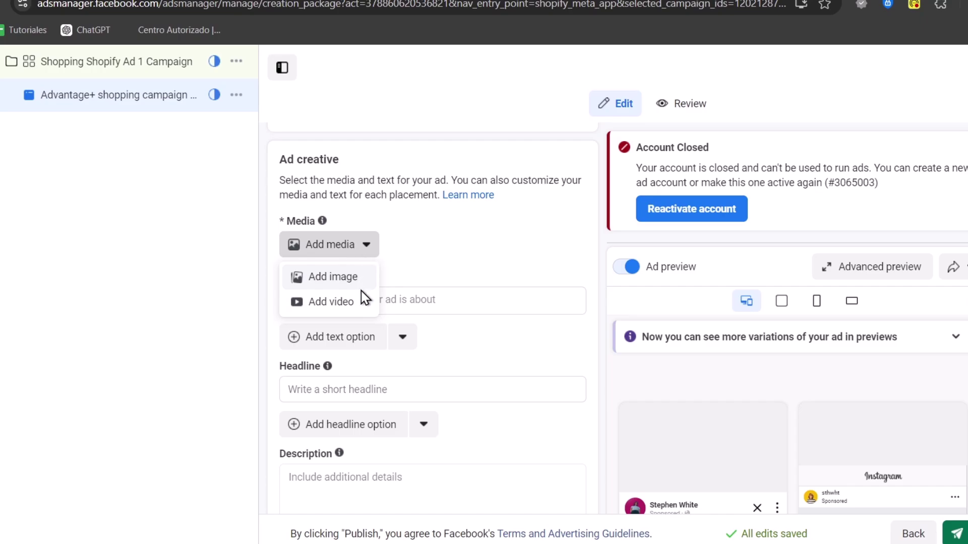
left_click(351, 302)
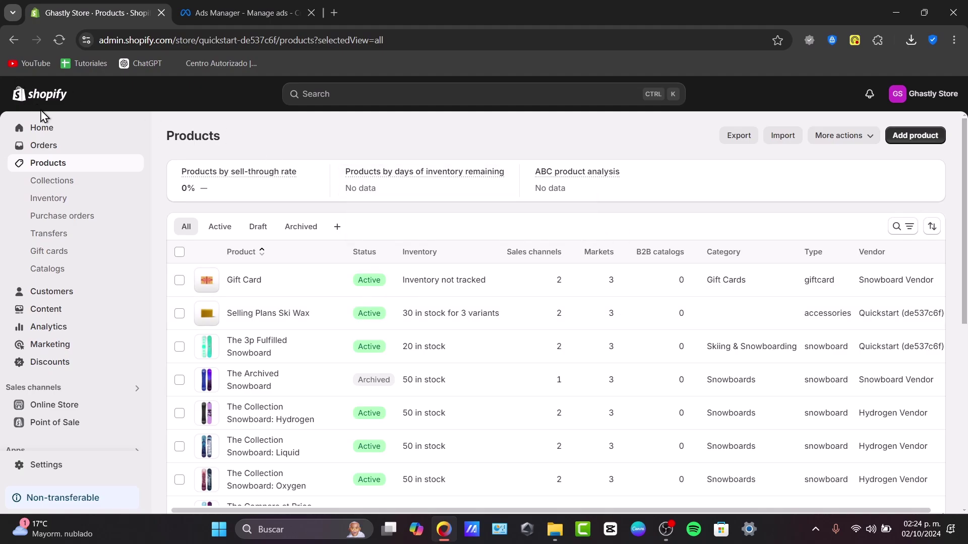
- Look through the Shopify product list and open the main image of the Selling Plans Ski Wax product
scroll(328, 281, "down", 6)
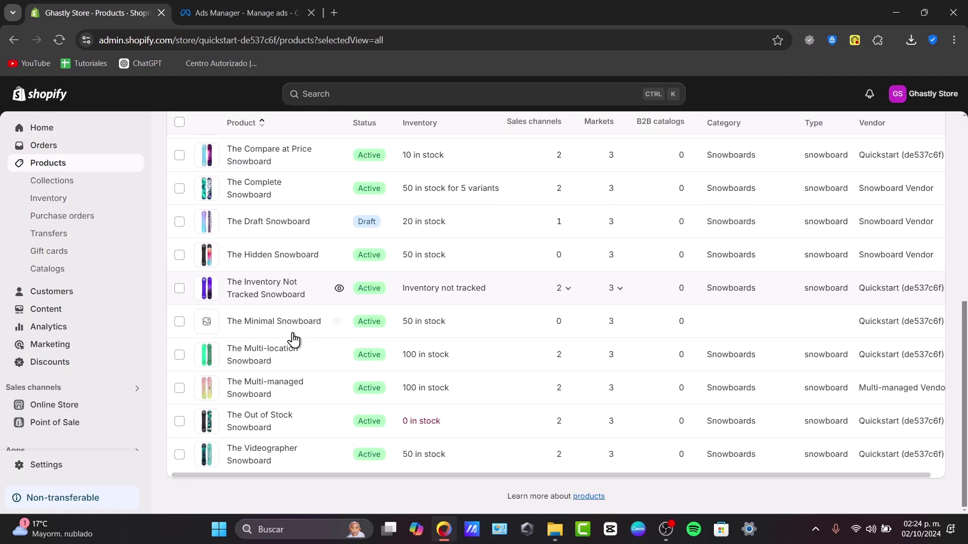
scroll(333, 376, "up", 6)
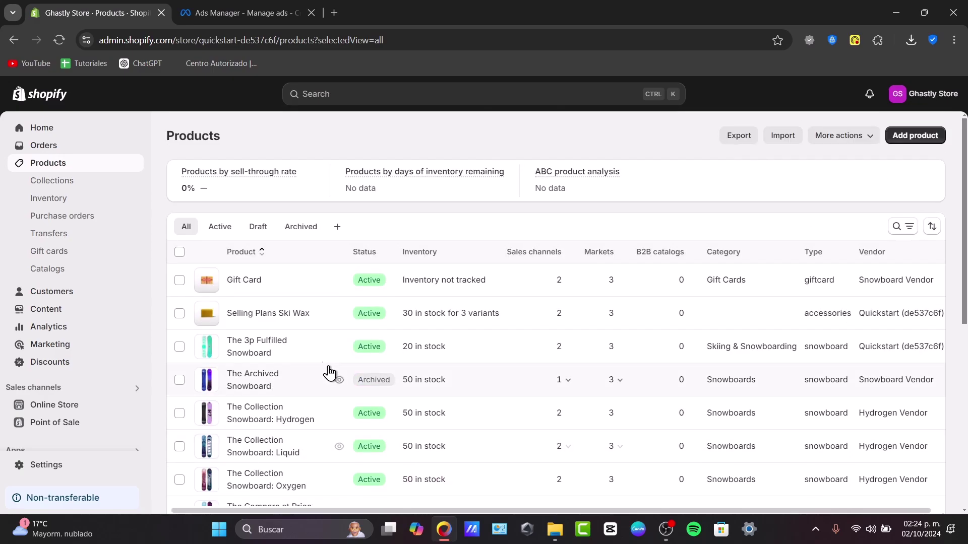
left_click(251, 310)
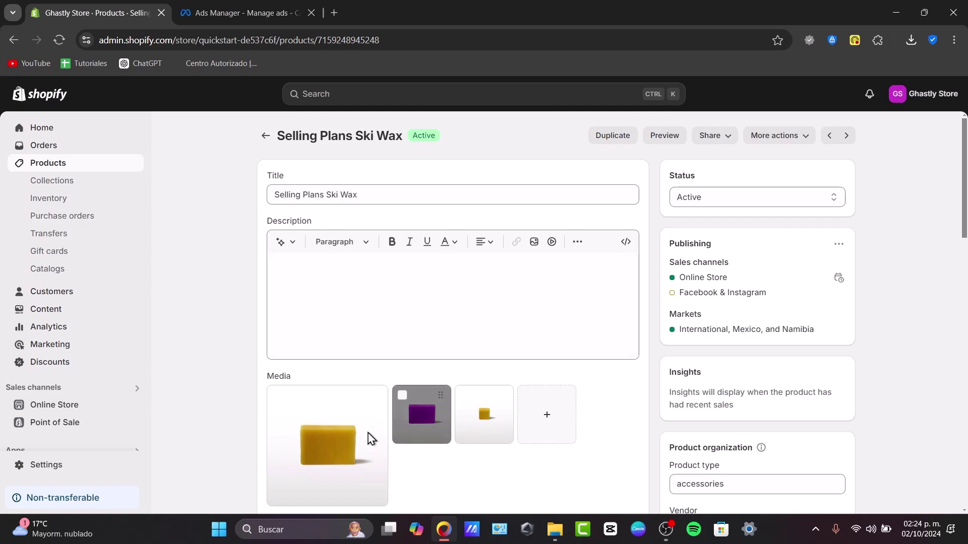
left_click(372, 415)
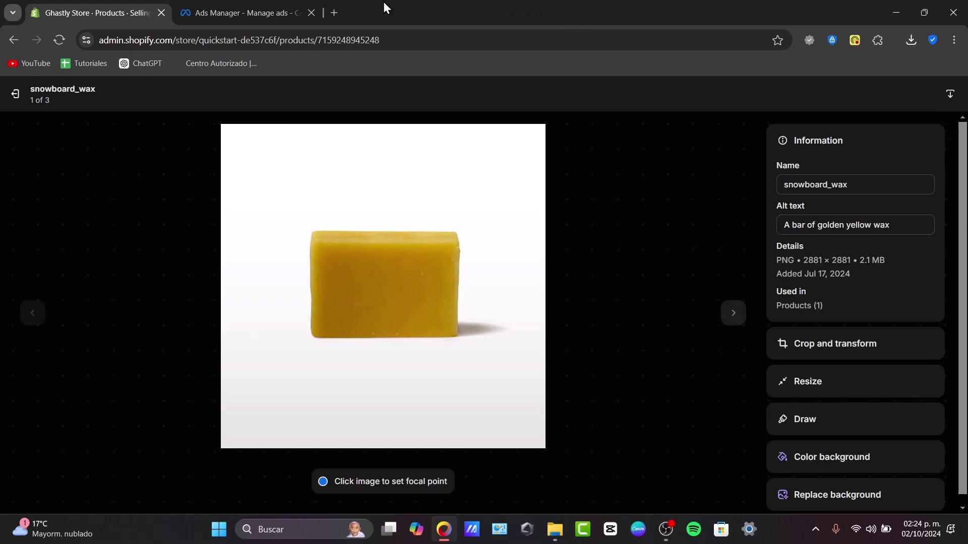
- Switch to Ads Manager and choose the gray logo T-shirt image as the ad creative's media
left_click(242, 13)
scroll(410, 294, "down", 8)
left_click(383, 403)
left_click(350, 430)
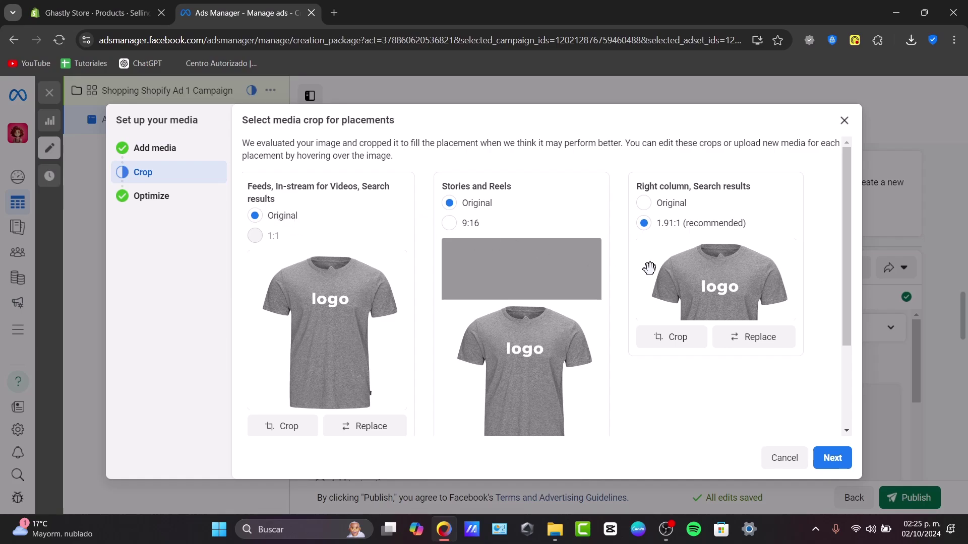
- Accept the suggested T-shirt image crops for all placements and finish the media setup with the default creative enhancements
scroll(561, 257, "down", 3)
scroll(667, 252, "up", 3)
left_click(832, 458)
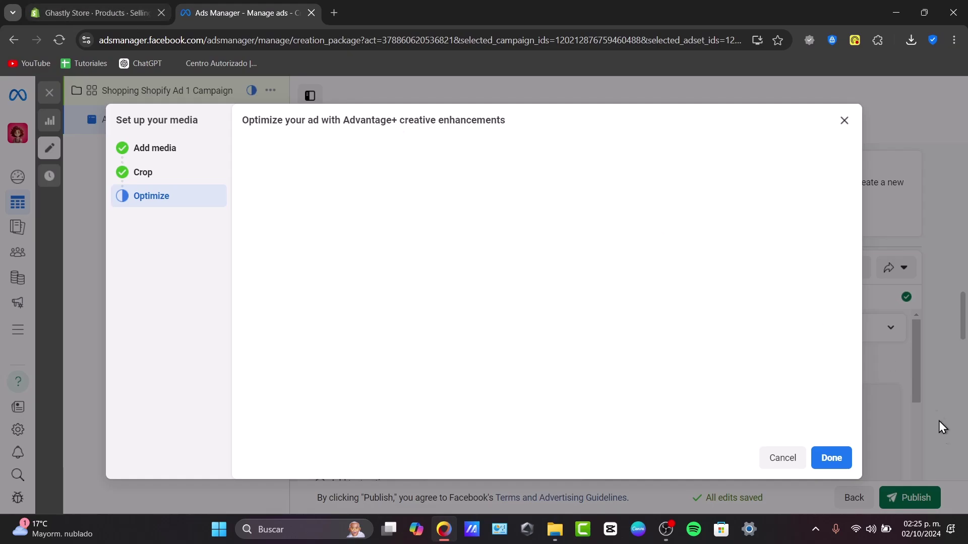
left_click(825, 456)
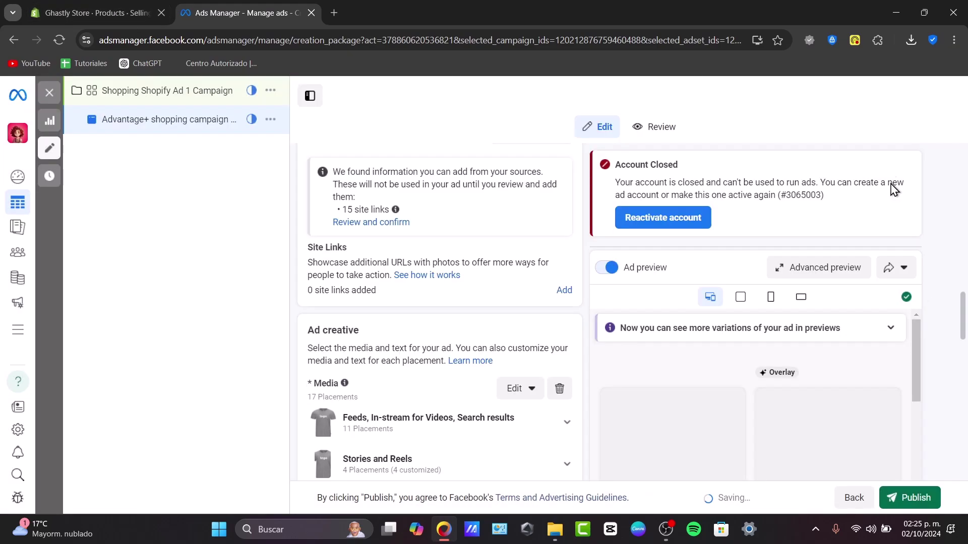
- Set the ad's primary text to "Best tshirt to buy" and add an empty second text option
scroll(573, 335, "down", 4)
left_click(502, 350)
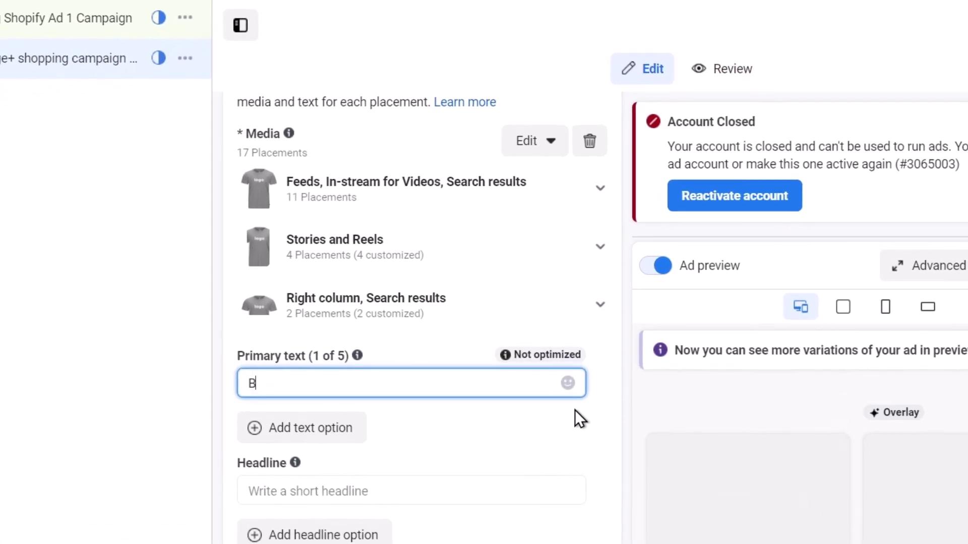
type("Best tshirt to buy")
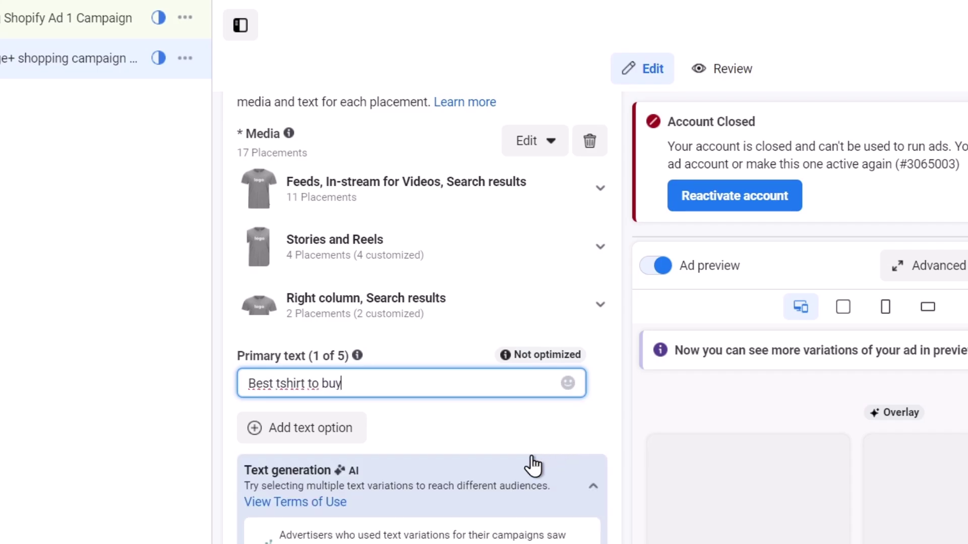
scroll(494, 468, "down", 6)
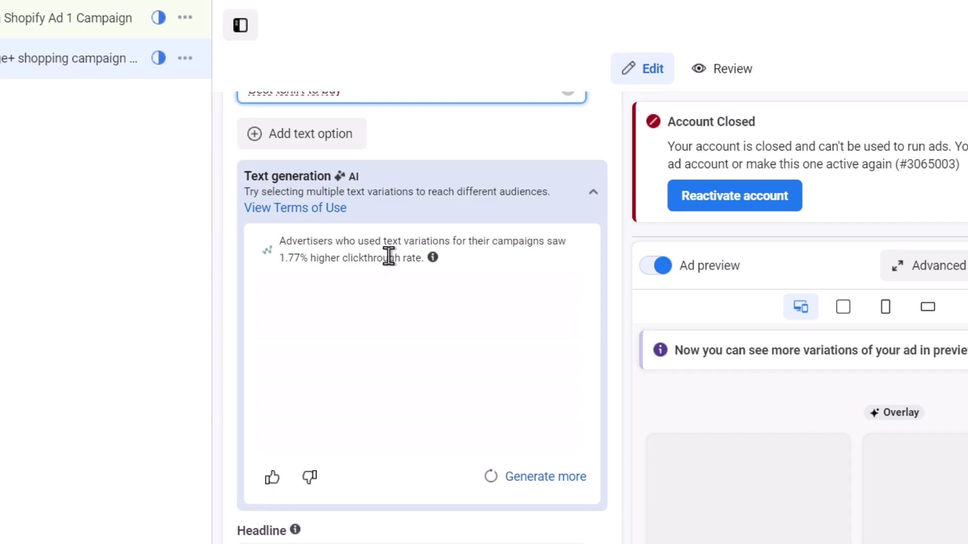
left_click(350, 145)
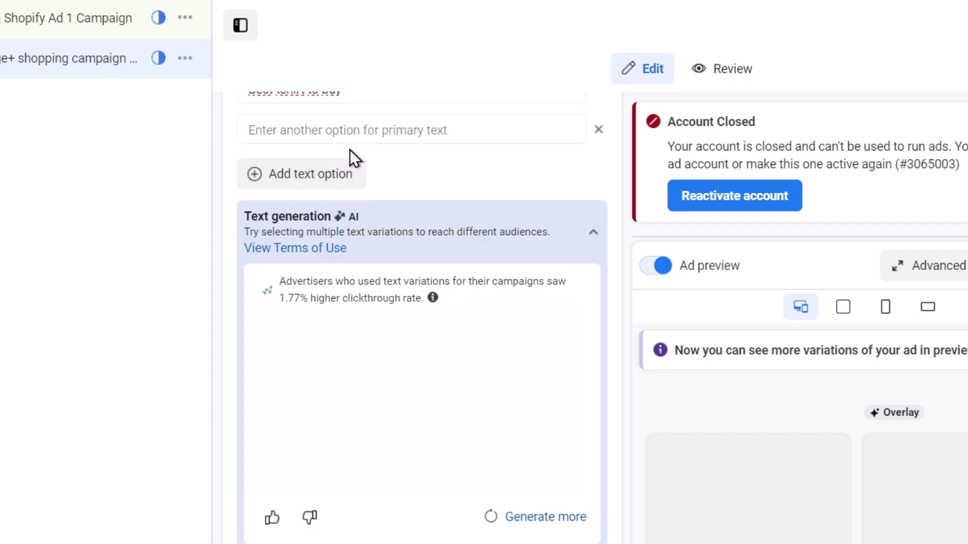
left_click(383, 129)
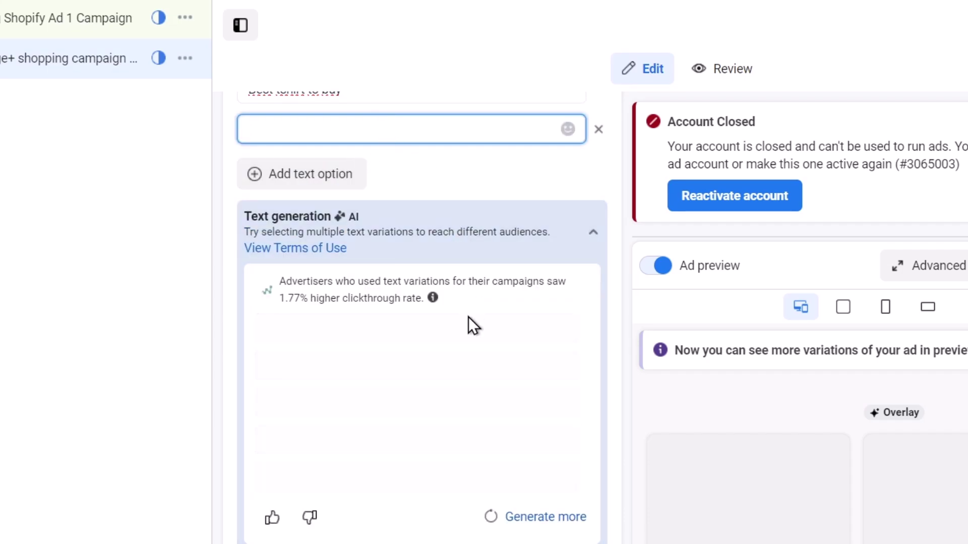
- Review the remaining ad settings and the placement previews, and submit the campaign for publishing
scroll(391, 406, "down", 10)
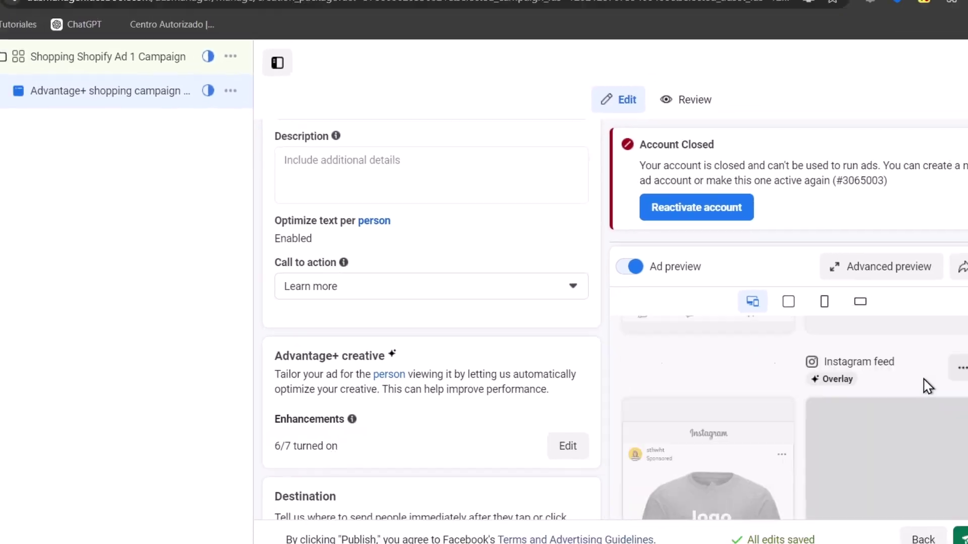
scroll(927, 379, "down", 6)
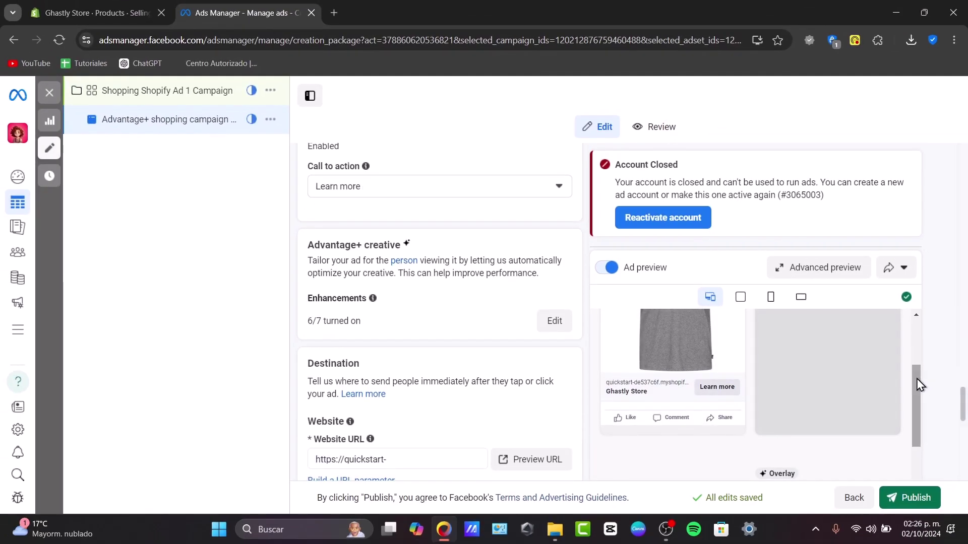
left_click_drag(918, 384, 919, 329)
scroll(920, 403, "down", 1)
left_click(916, 498)
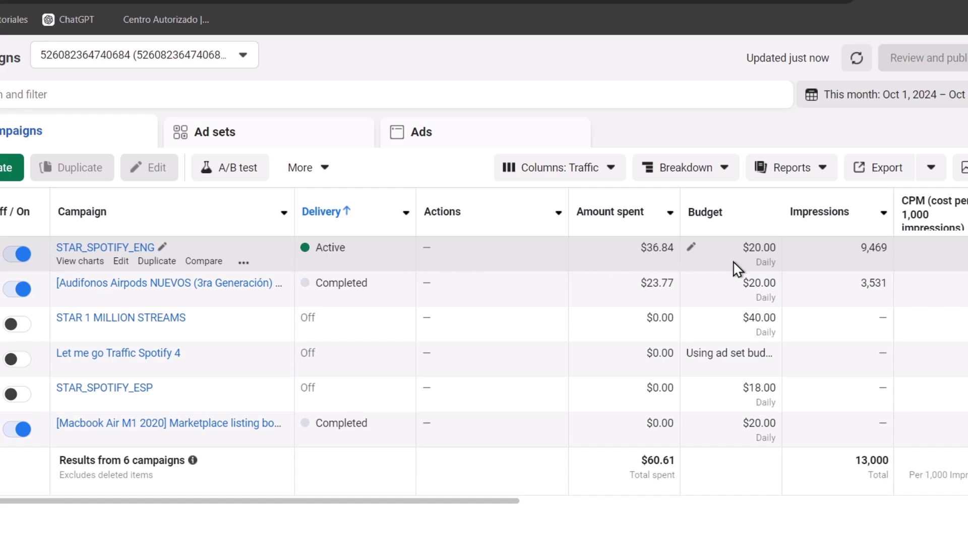
- Examine the performance columns in the campaign table and select the STAR_SPOTIFY_ENG campaign
scroll(503, 512, "right", 7)
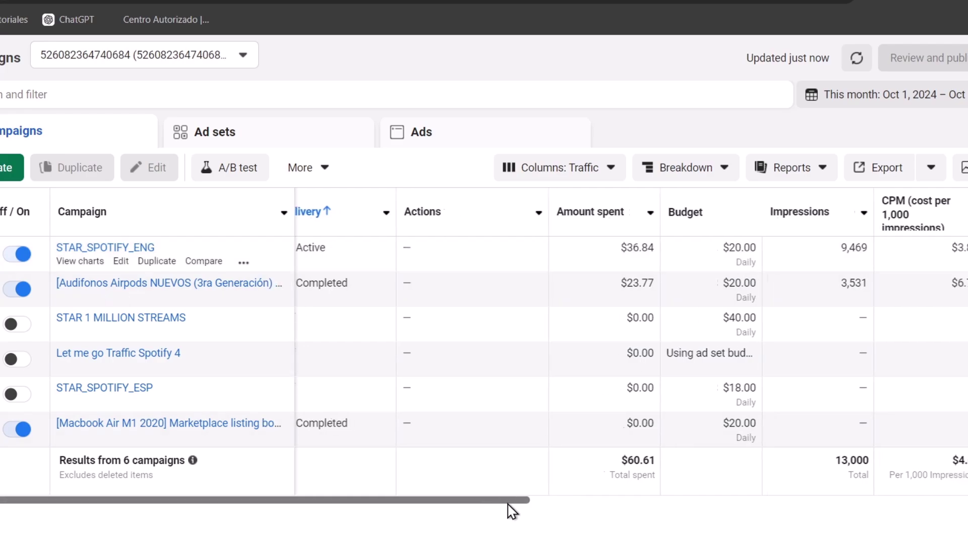
scroll(819, 480, "right", 3)
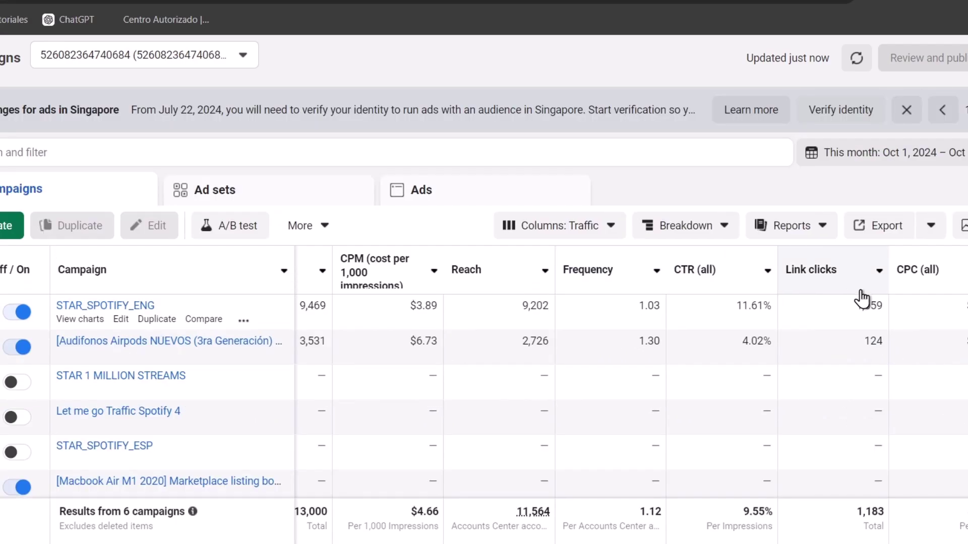
scroll(630, 393, "right", 8)
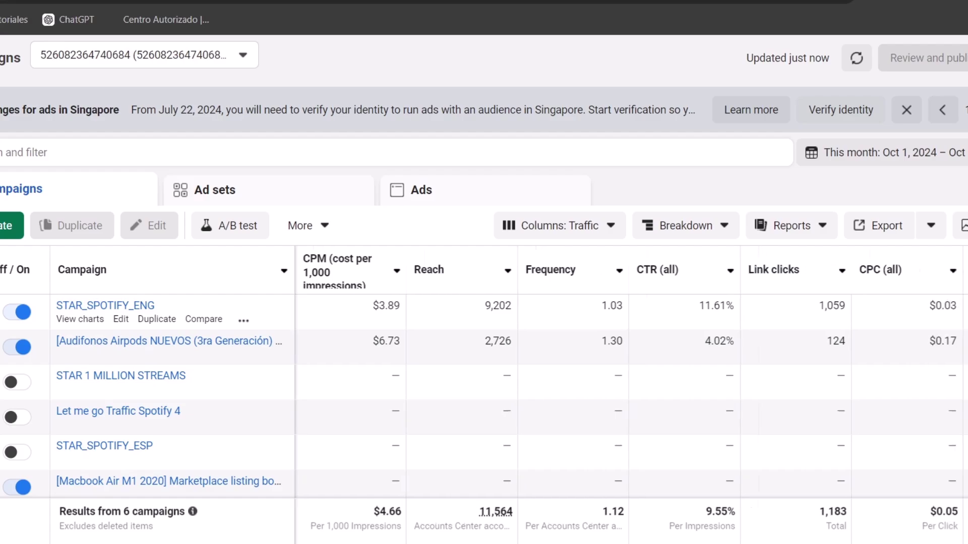
scroll(630, 393, "left", 1)
scroll(631, 393, "right", 1)
left_click(245, 322)
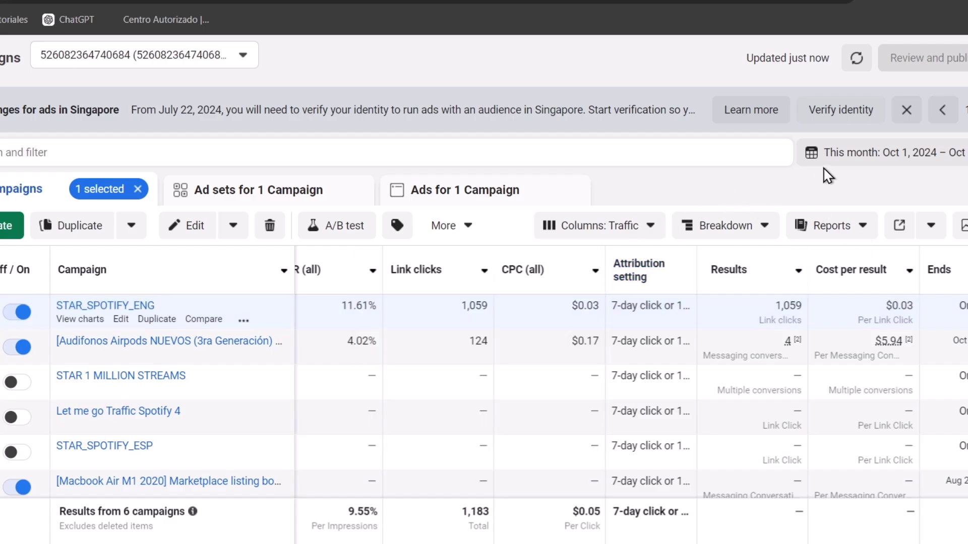
- Check the available report options and break down the campaign results by country
left_click(859, 231)
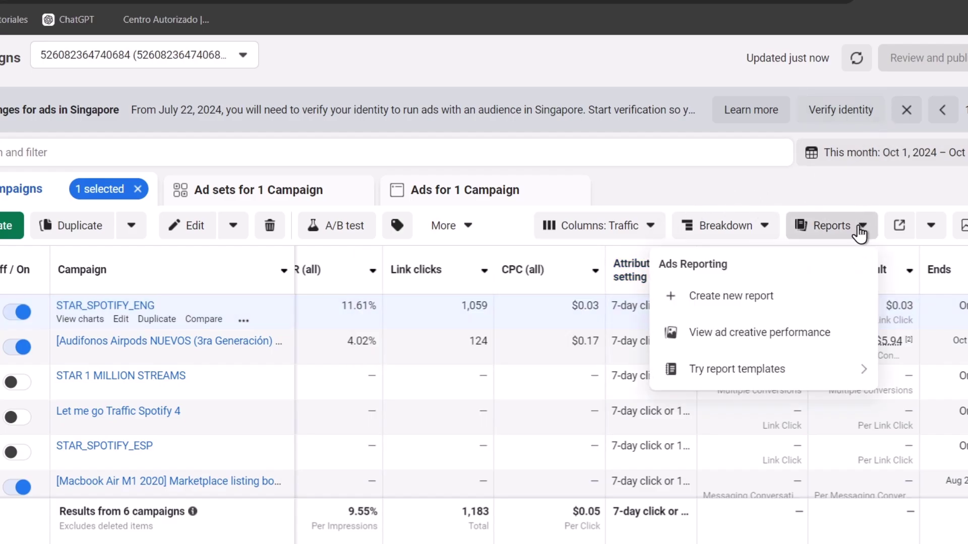
left_click(766, 226)
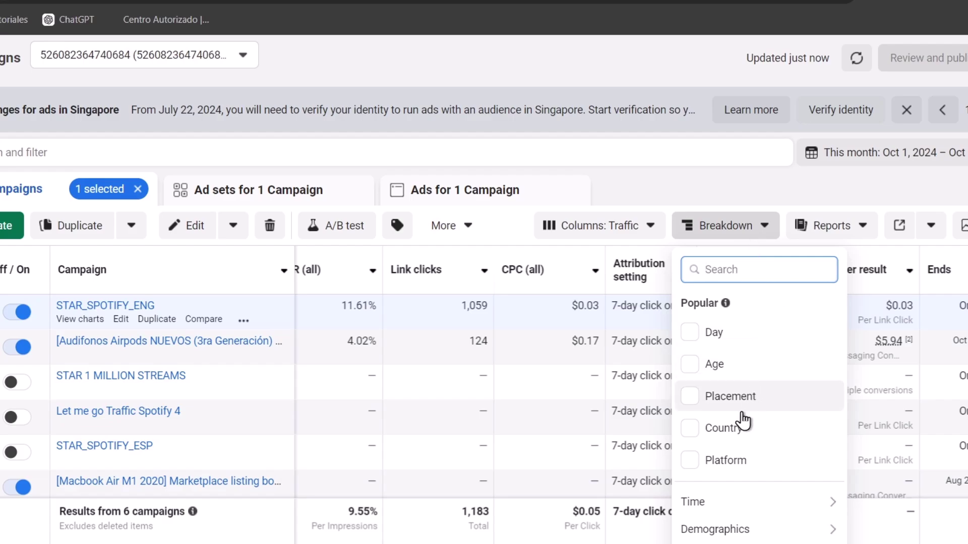
left_click(693, 428)
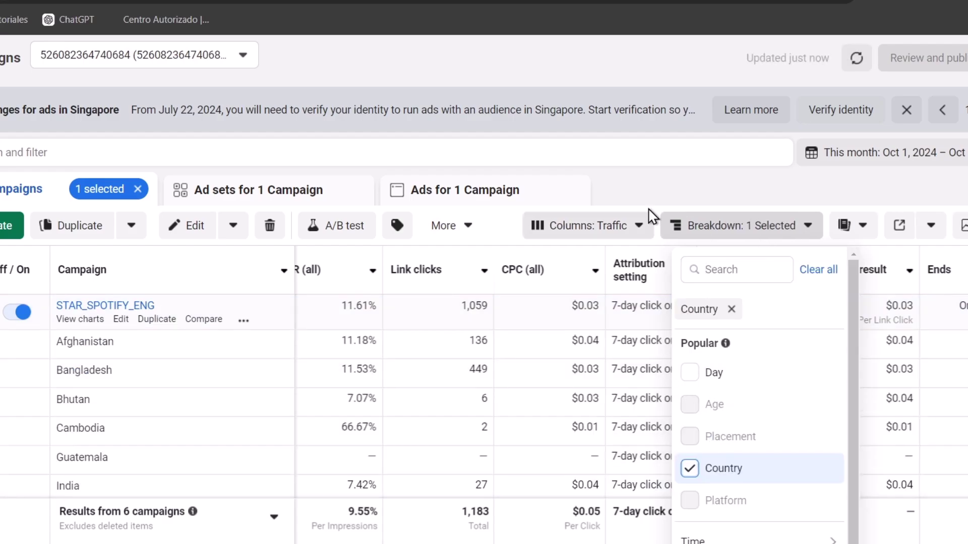
left_click(663, 192)
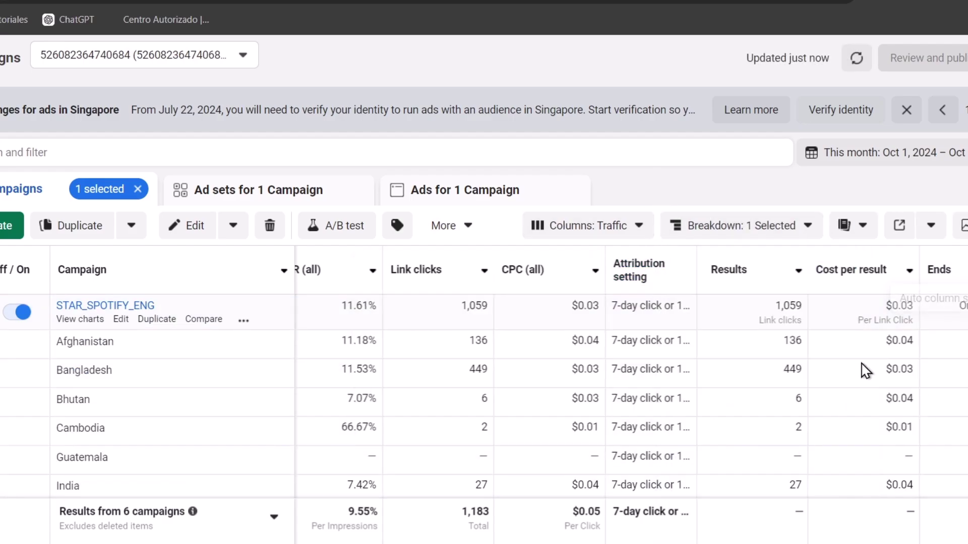
- Examine the country results sorted by descending cost per result and close the STAR_SPOTIFY_ENG performance charts
scroll(864, 376, "down", 4)
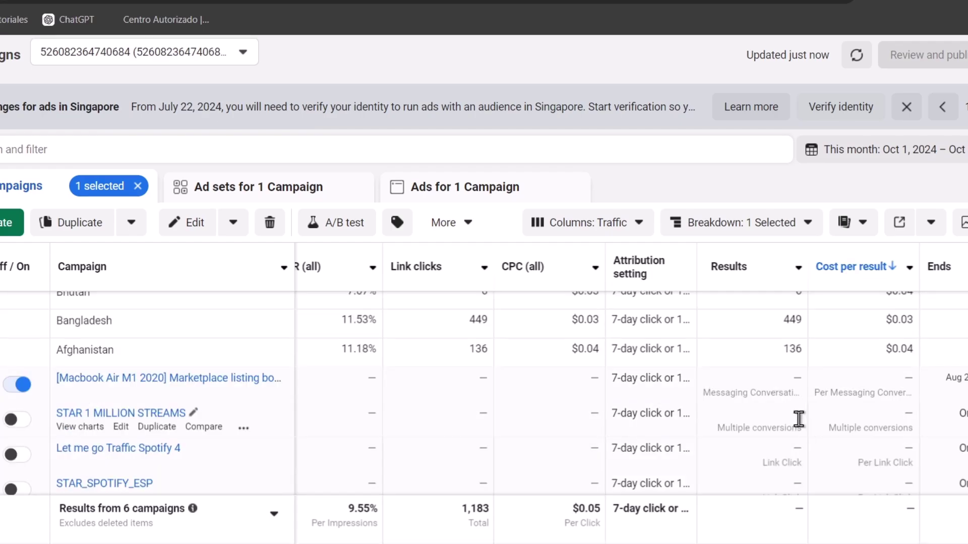
scroll(801, 423, "up", 5)
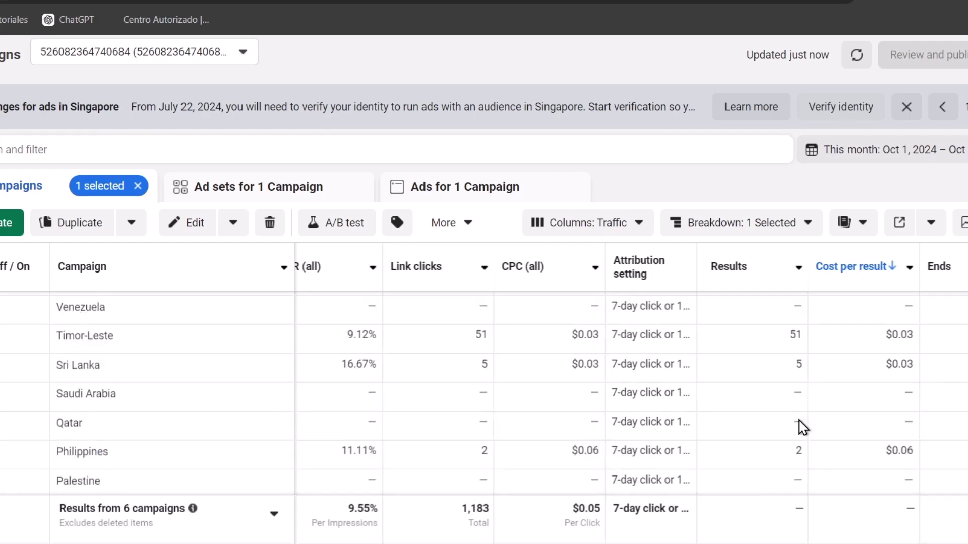
scroll(803, 428, "up", 3)
scroll(803, 427, "down", 3)
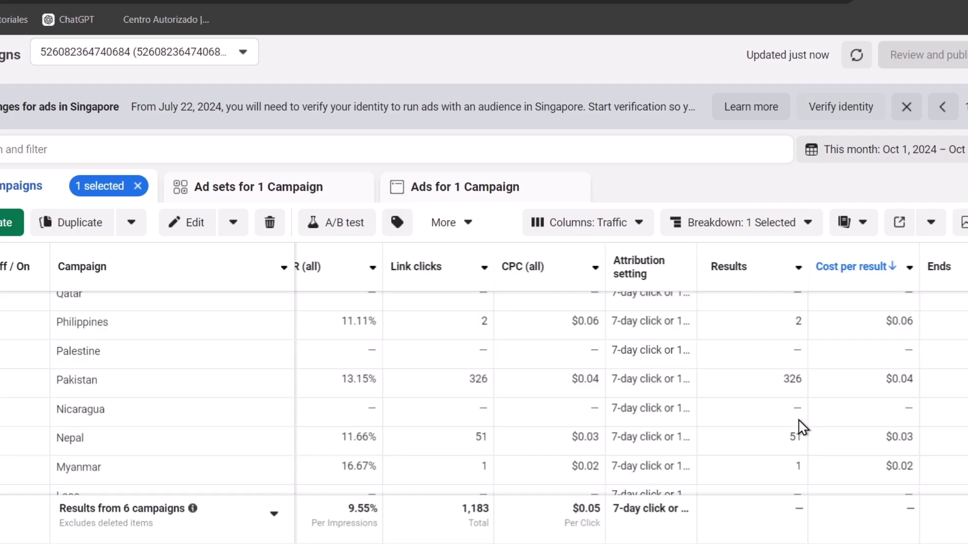
scroll(802, 427, "down", 5)
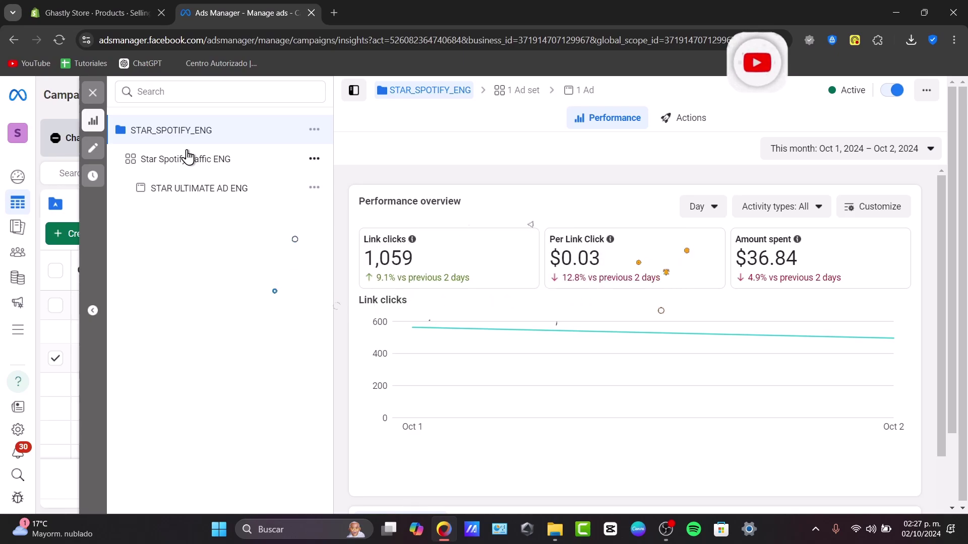
left_click(94, 121)
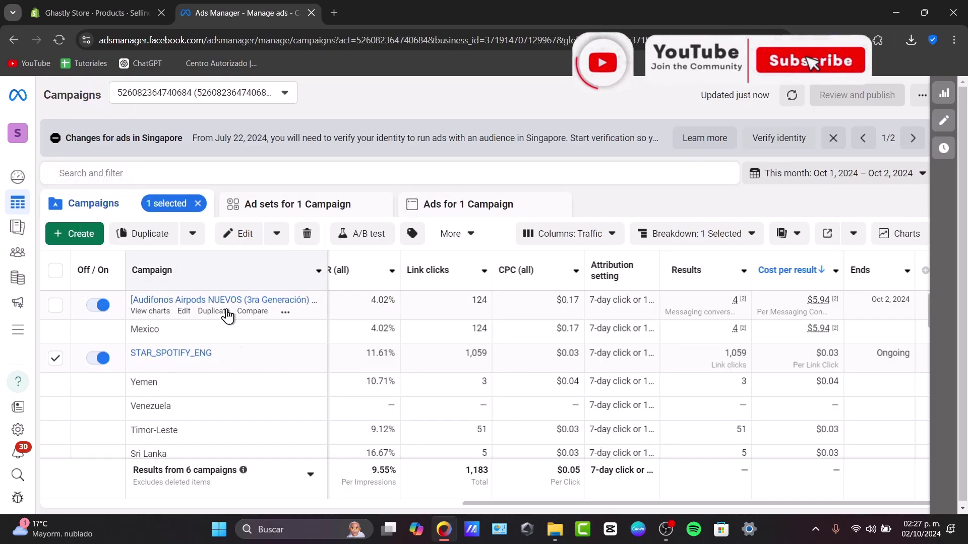